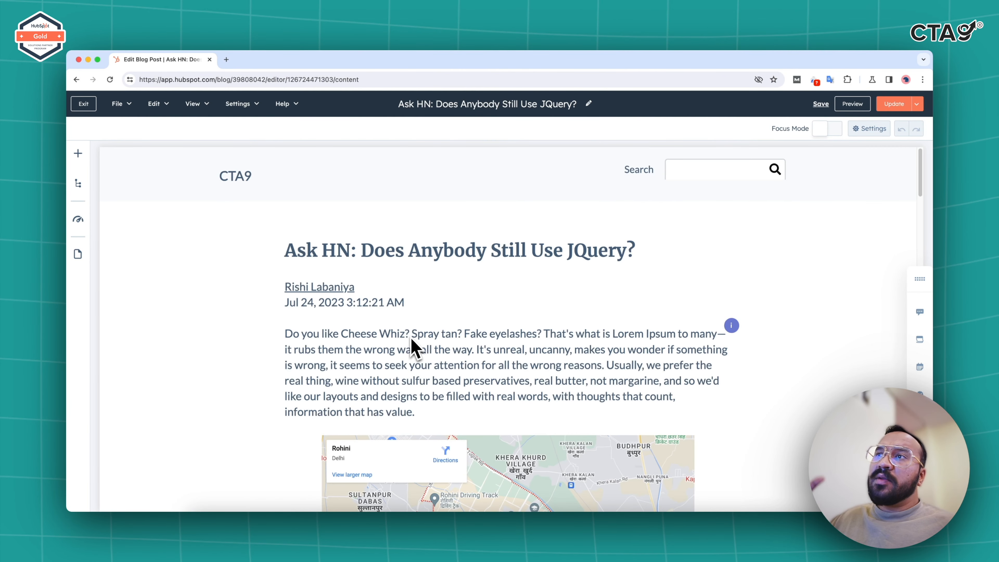
- Start a link on the word "preservatives" in the blog post's first paragraph and set its target type to File
scroll(413, 347, down, 3)
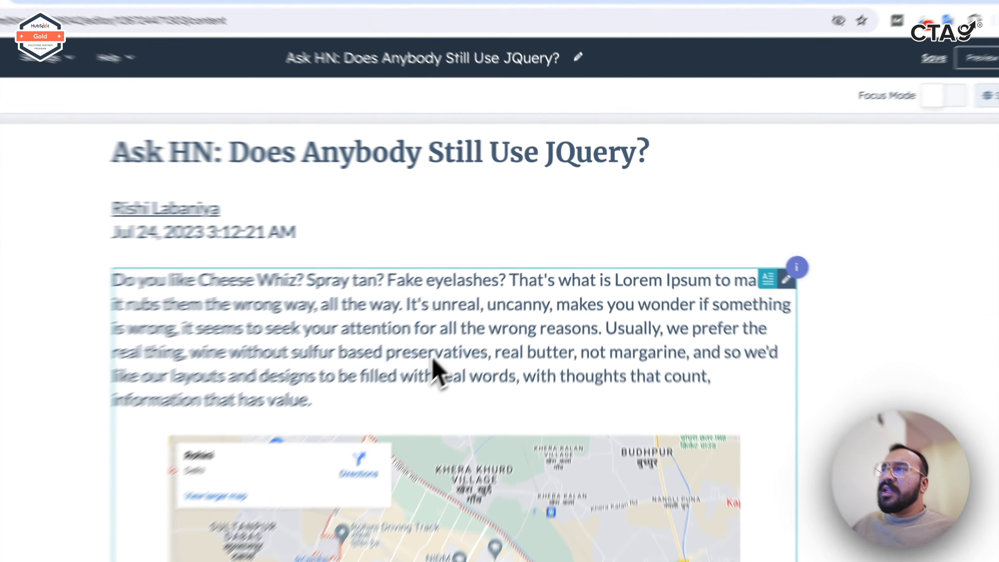
click(485, 296)
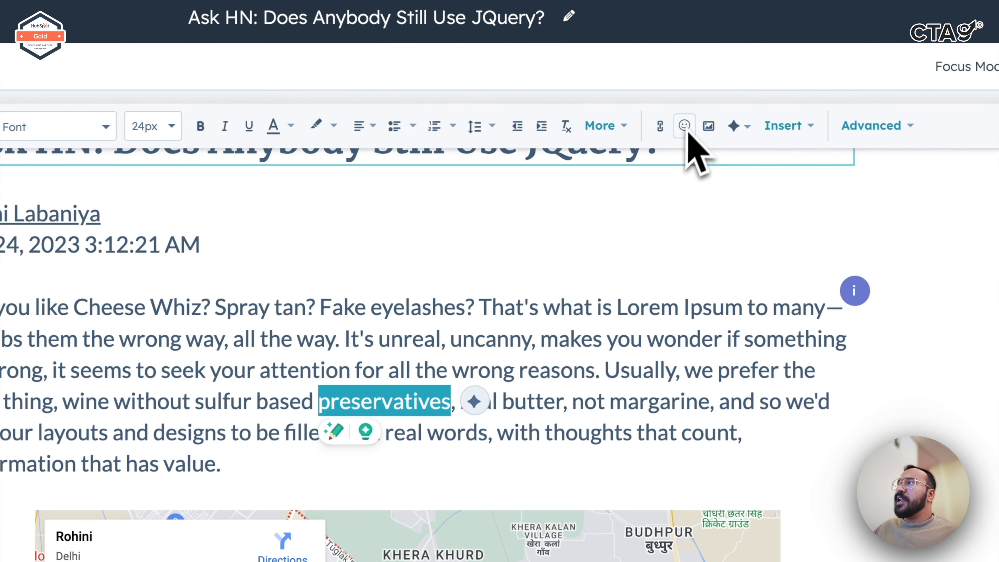
click(660, 126)
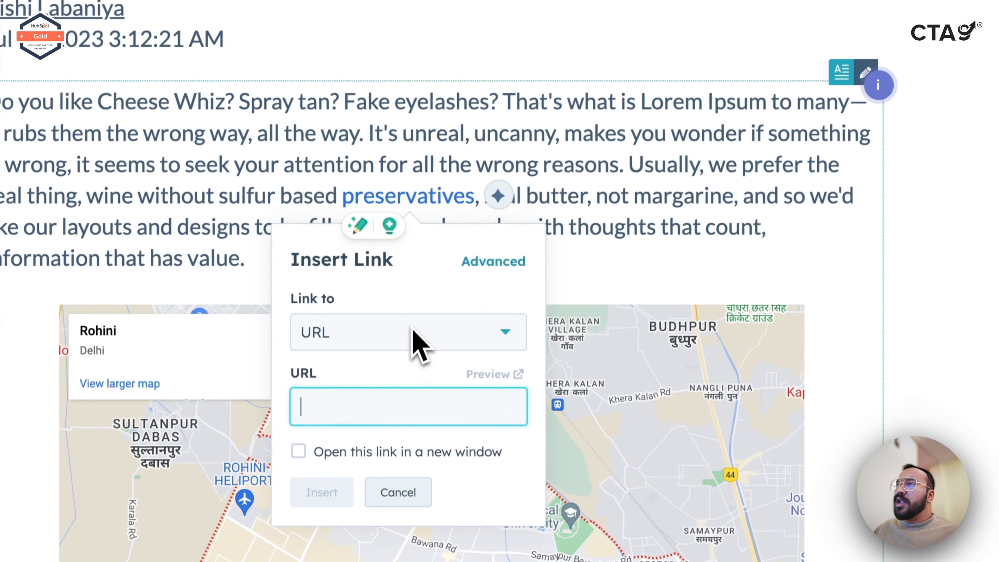
click(388, 529)
click(362, 173)
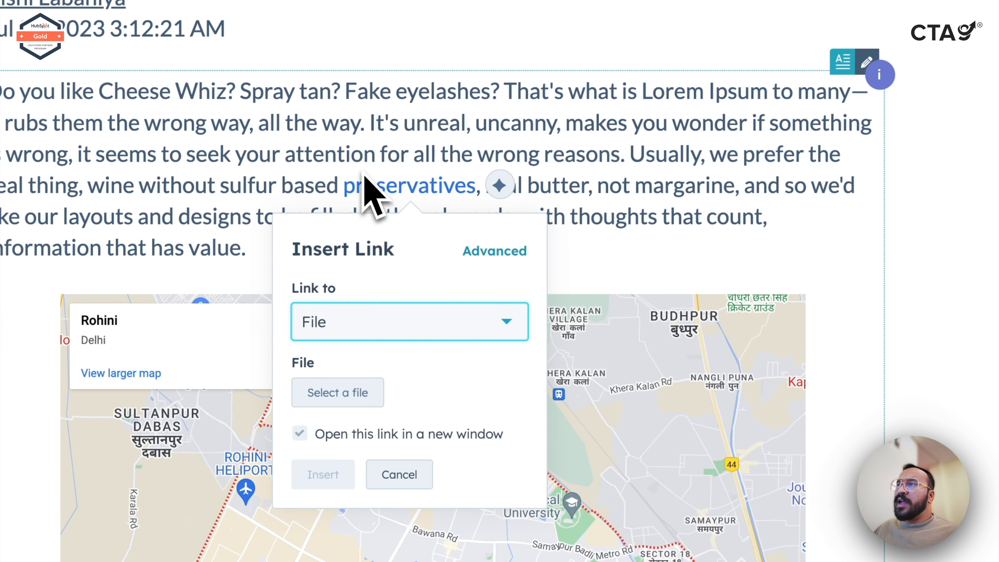
- Upload the Mitochondriac Manifesto PDF from the Documents folder as a file for the link
click(311, 398)
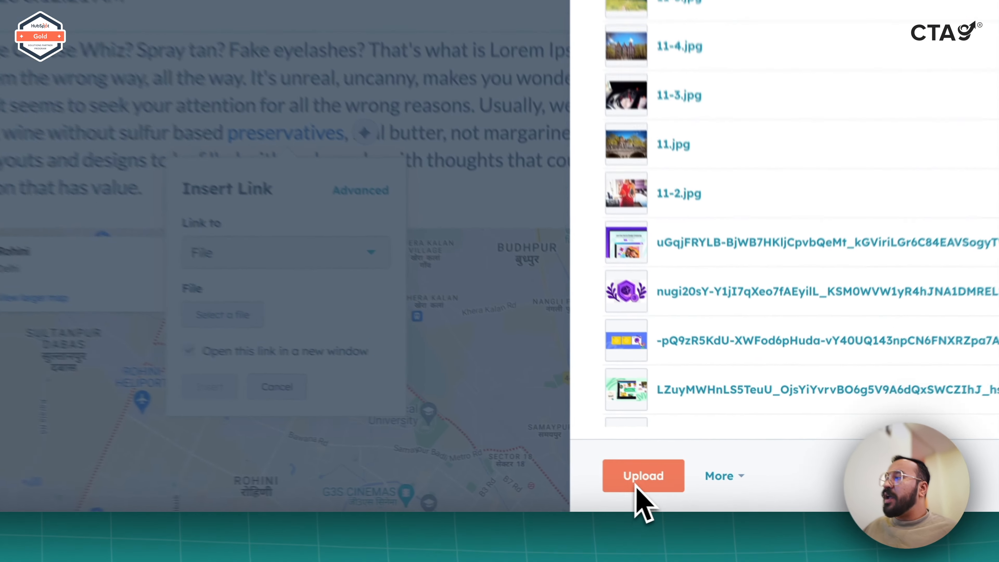
click(682, 495)
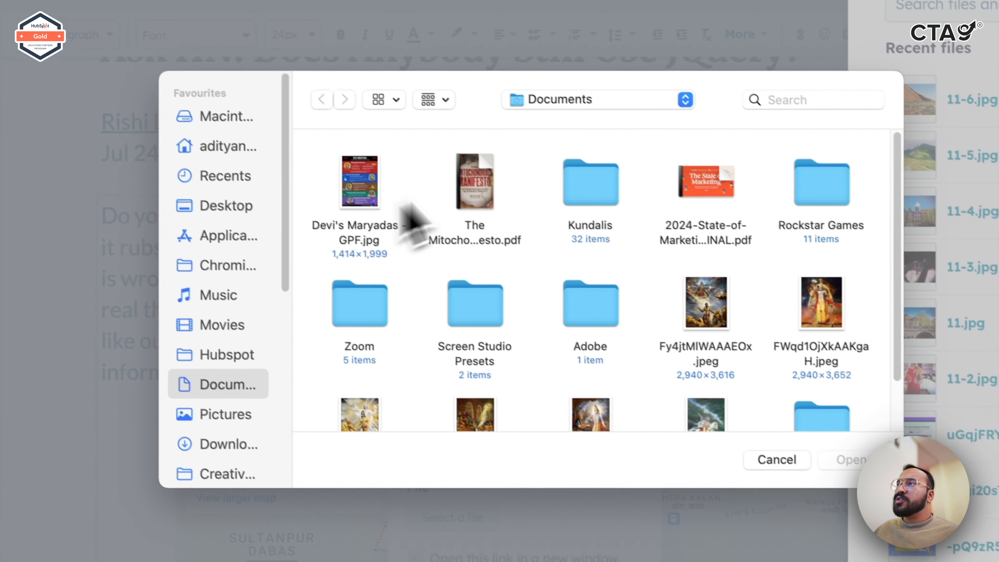
click(474, 185)
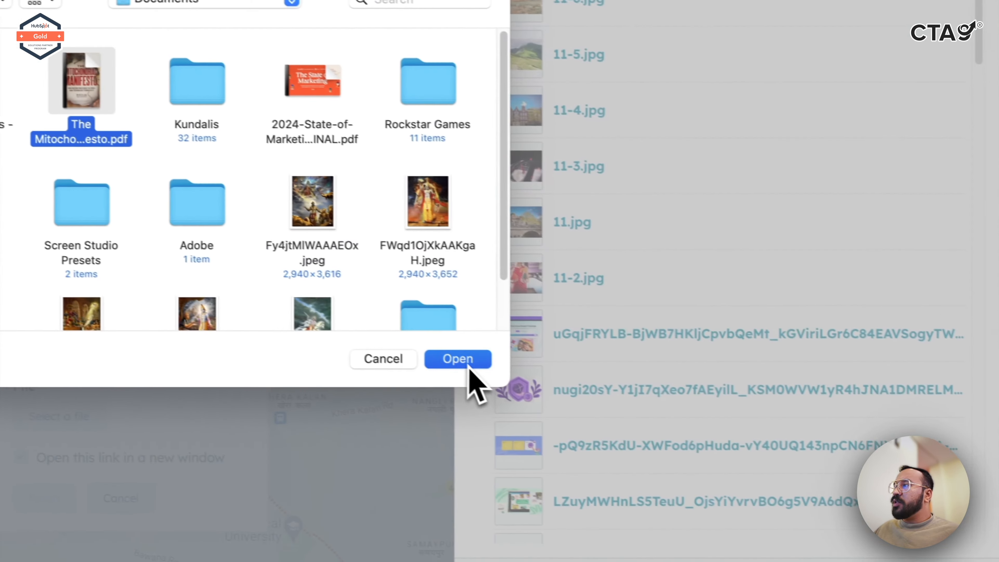
click(851, 460)
- Insert the link to the uploaded The Mitochondriac Manifesto.pdf and update the blog post
mouse_move(680, 215)
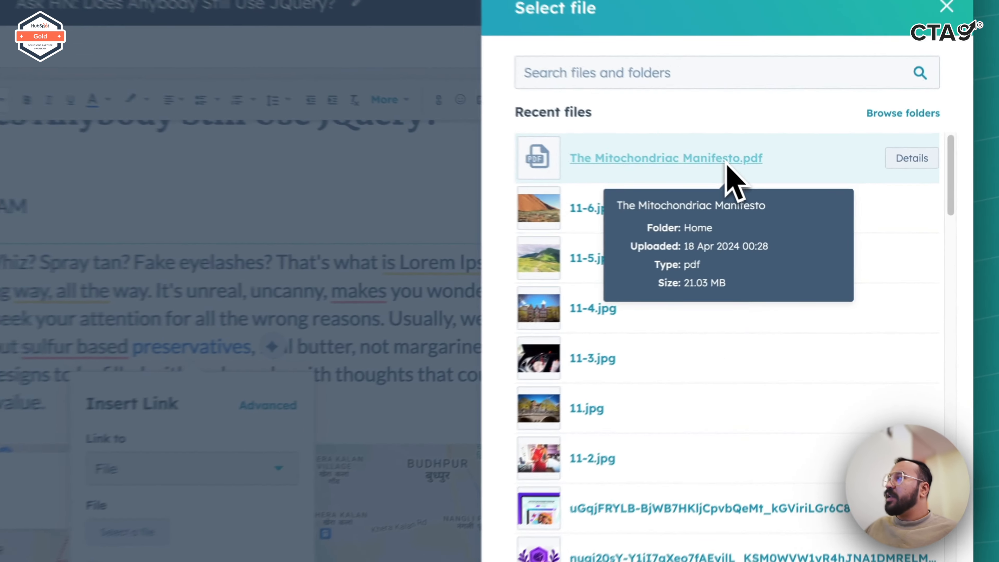
click(798, 191)
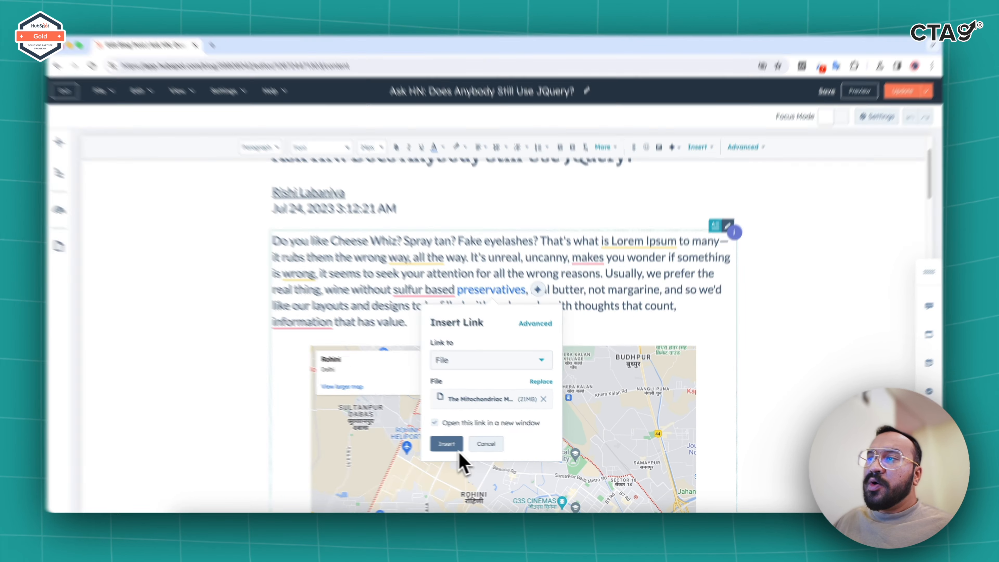
click(461, 450)
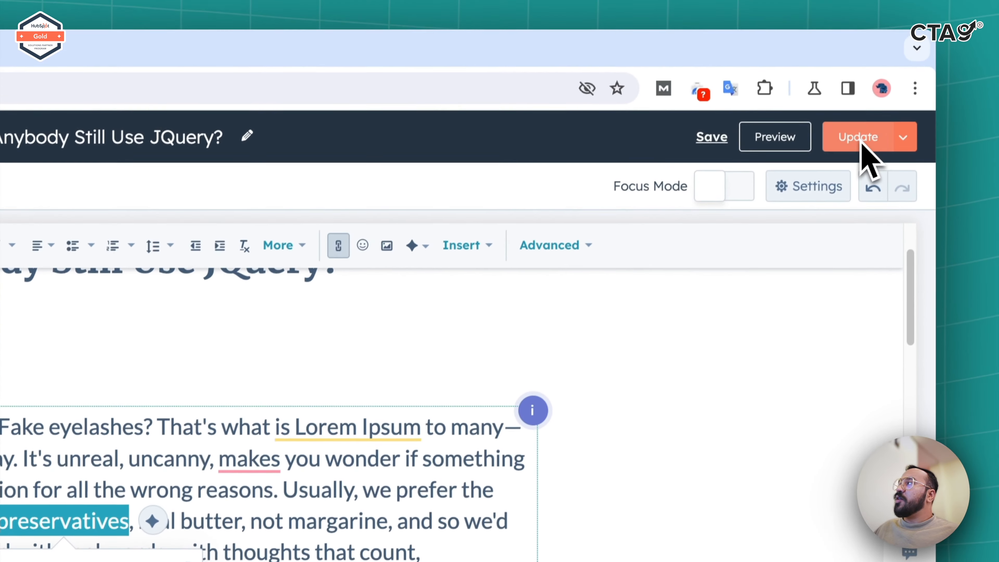
click(857, 145)
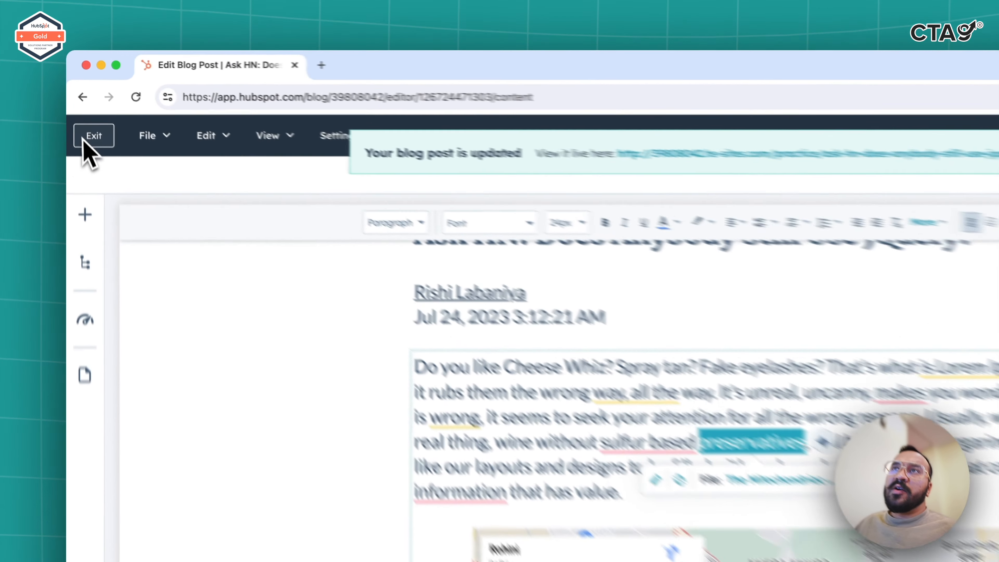
- Exit the blog post editor and open the draft website page "test" for editing
click(84, 104)
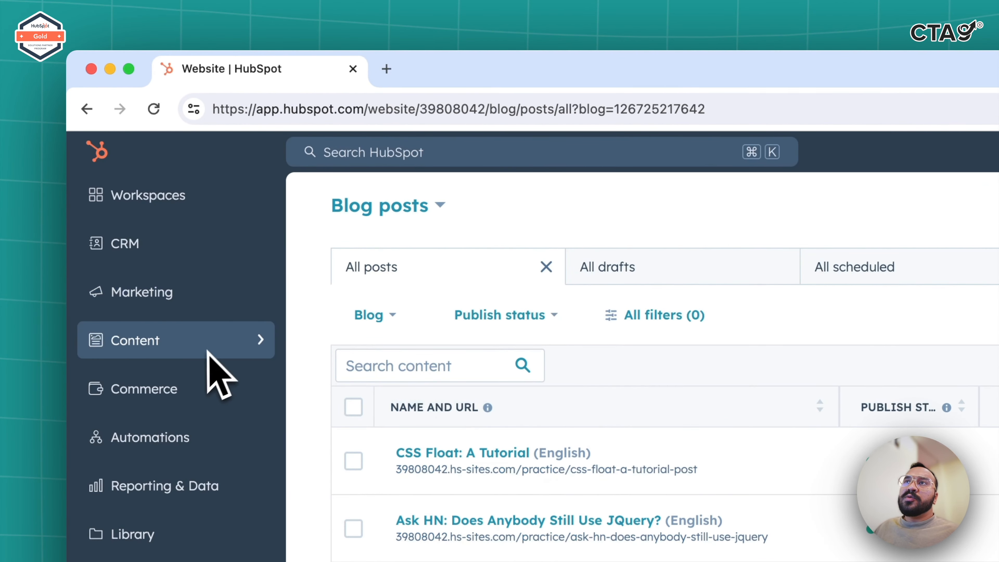
mouse_move(212, 348)
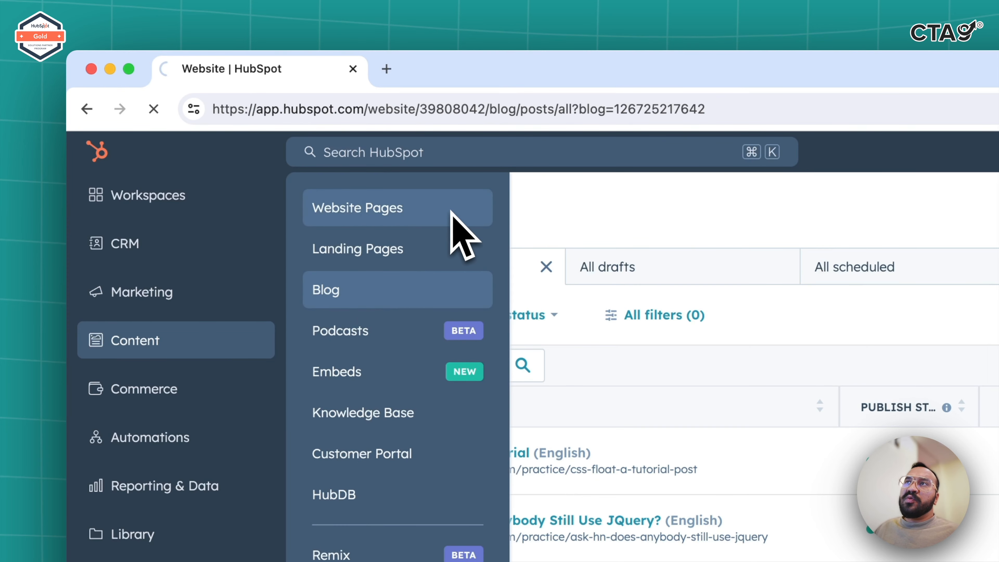
click(452, 215)
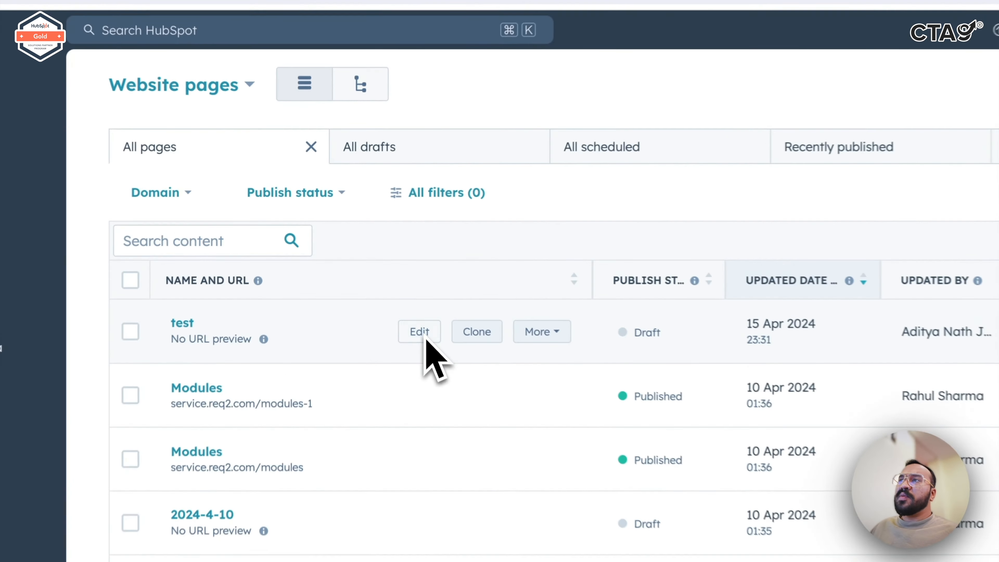
click(361, 259)
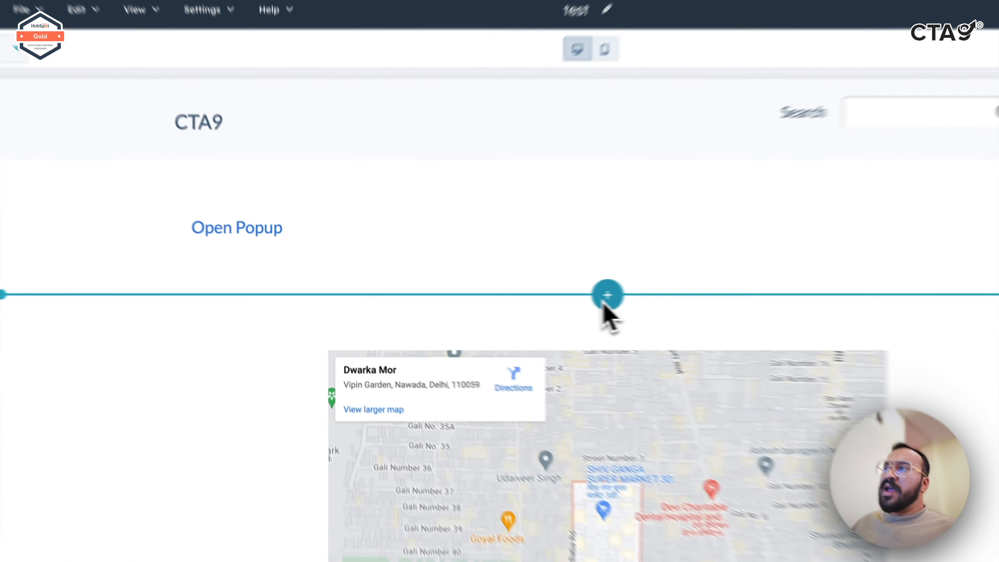
- Find the Rich Text module and add it to the page between the Open Popup link and the map
click(508, 294)
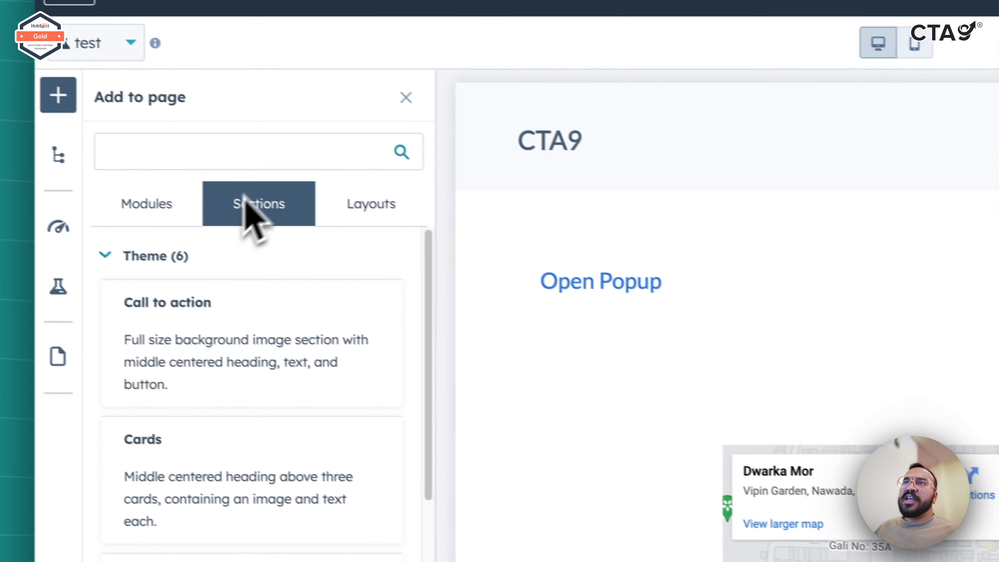
click(264, 158)
text(rich)
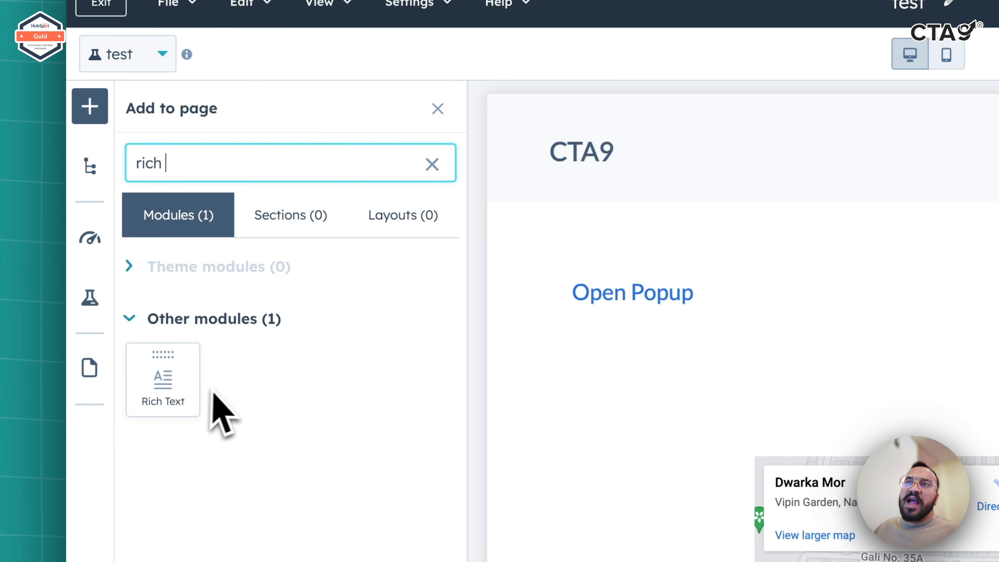
drag(163, 373, 716, 298)
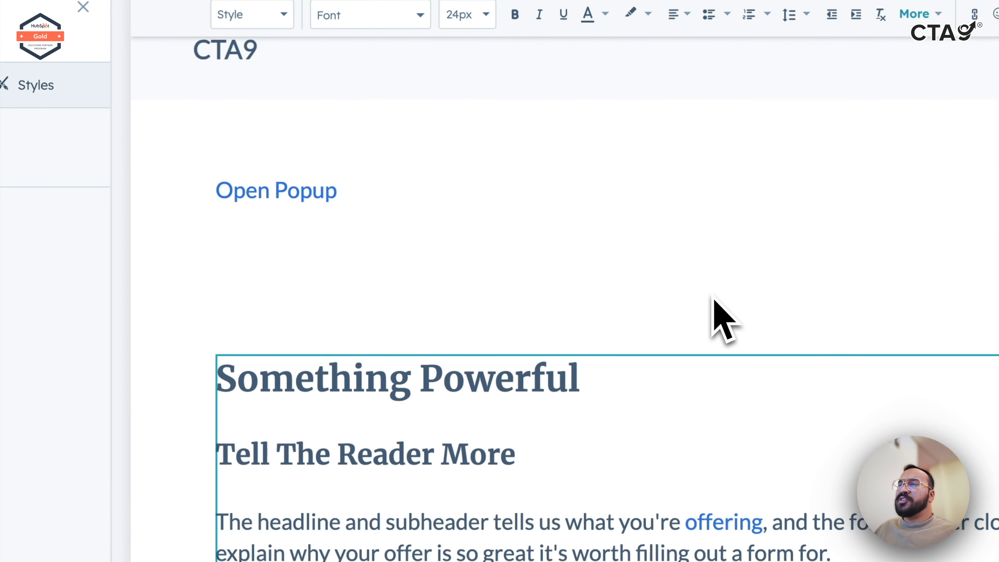
- Replace all the placeholder content of the new rich text module with "My document is here."
scroll(617, 440, down, 4)
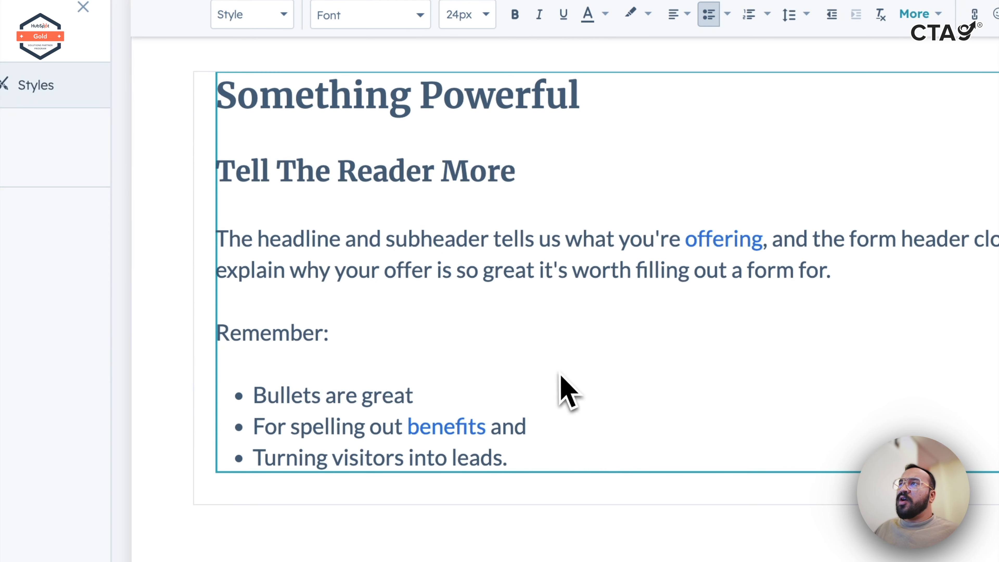
click(260, 88)
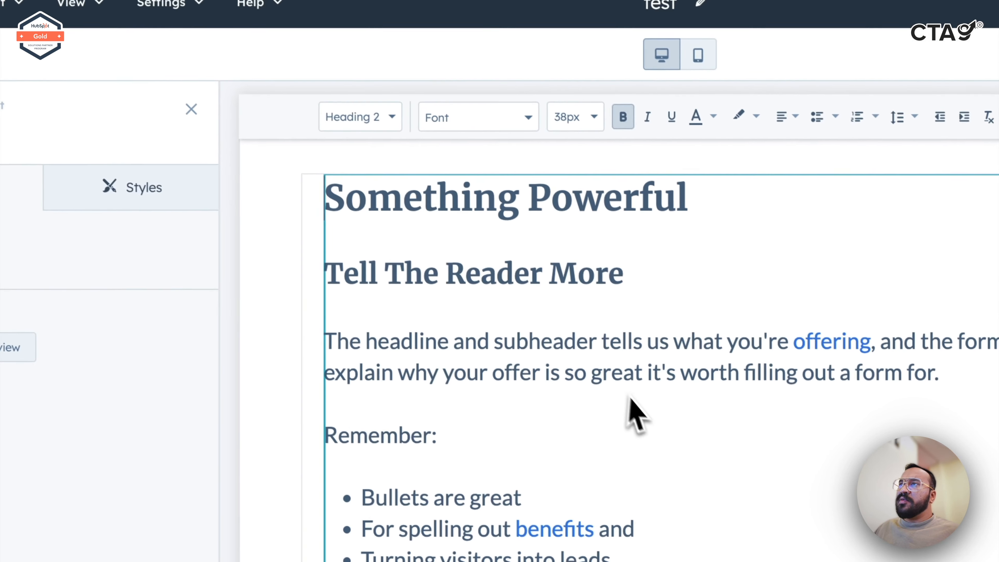
click(518, 290)
key(ctrl+a)
key(BackSpace)
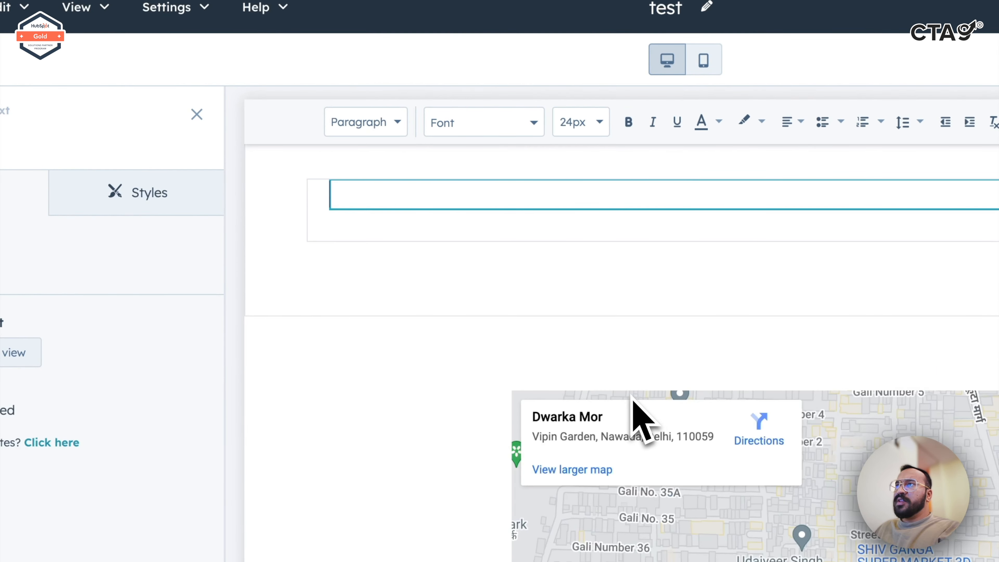
text(My document is here)
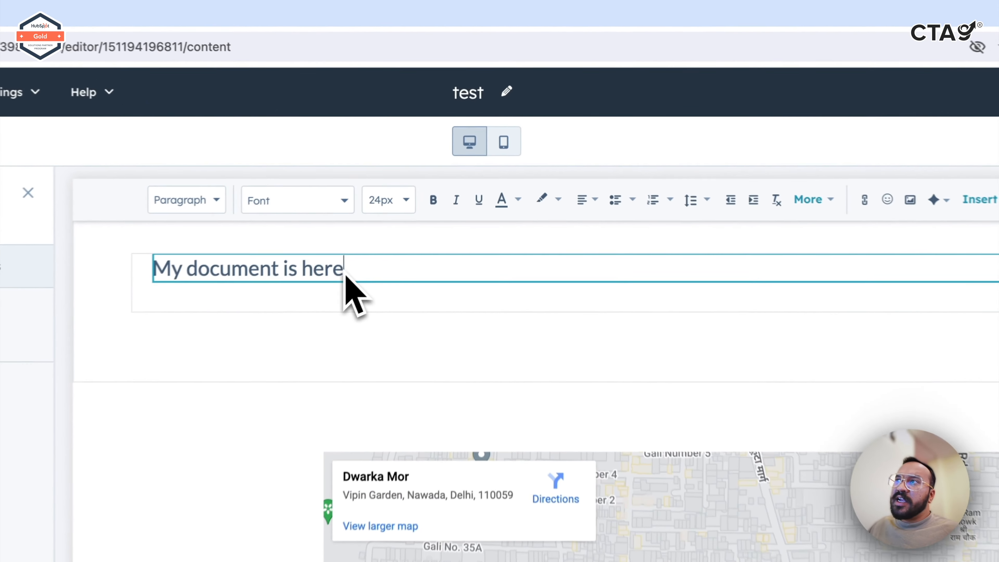
- Link the word "here" to the file The Mitochondriac Manifesto.pdf
drag(421, 201, 405, 202)
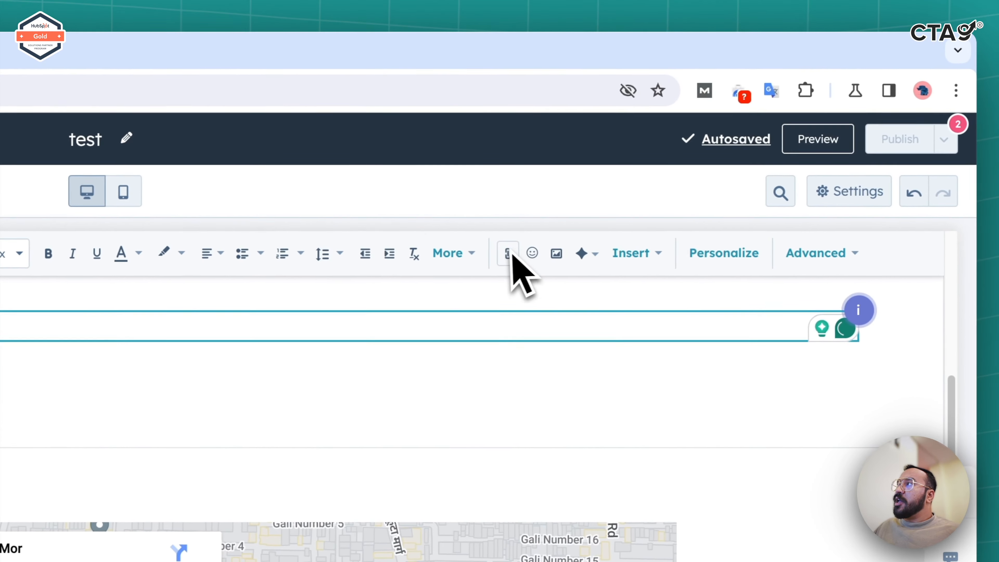
click(508, 256)
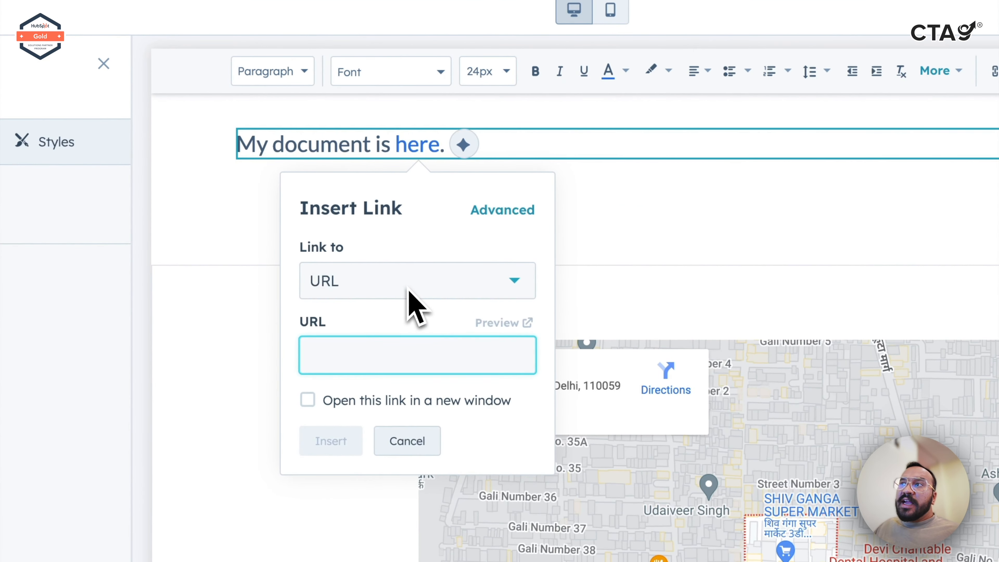
click(408, 292)
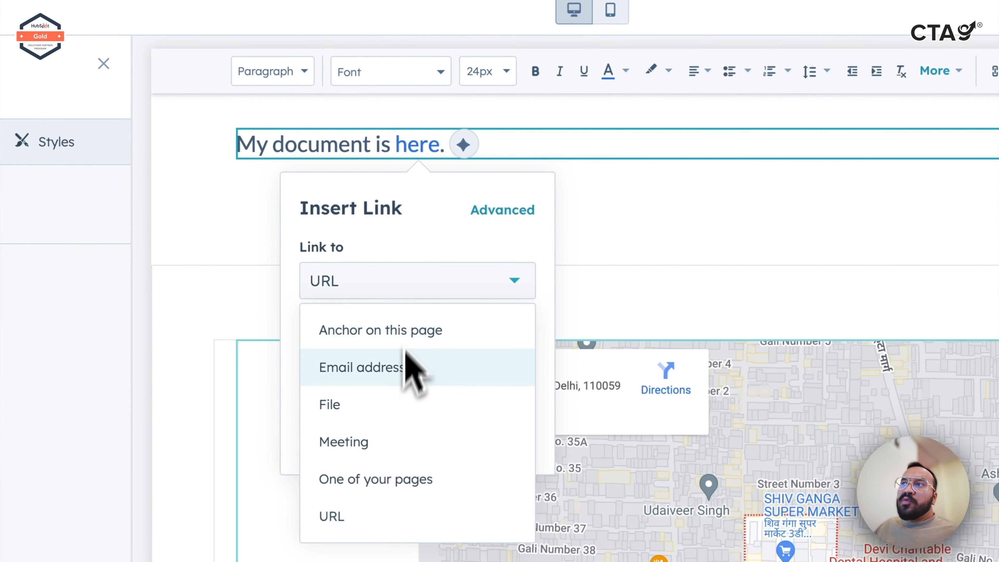
click(407, 404)
click(368, 358)
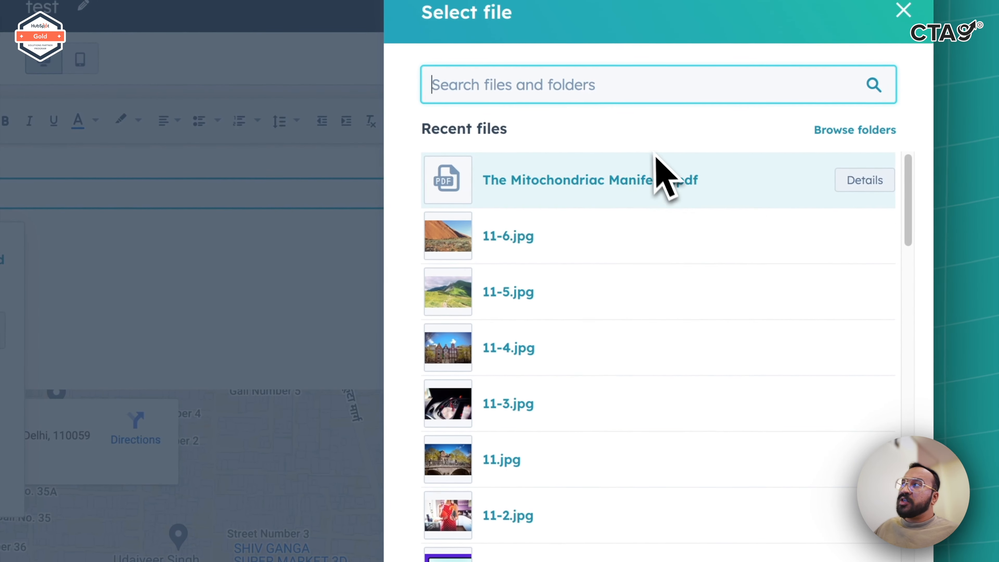
click(625, 182)
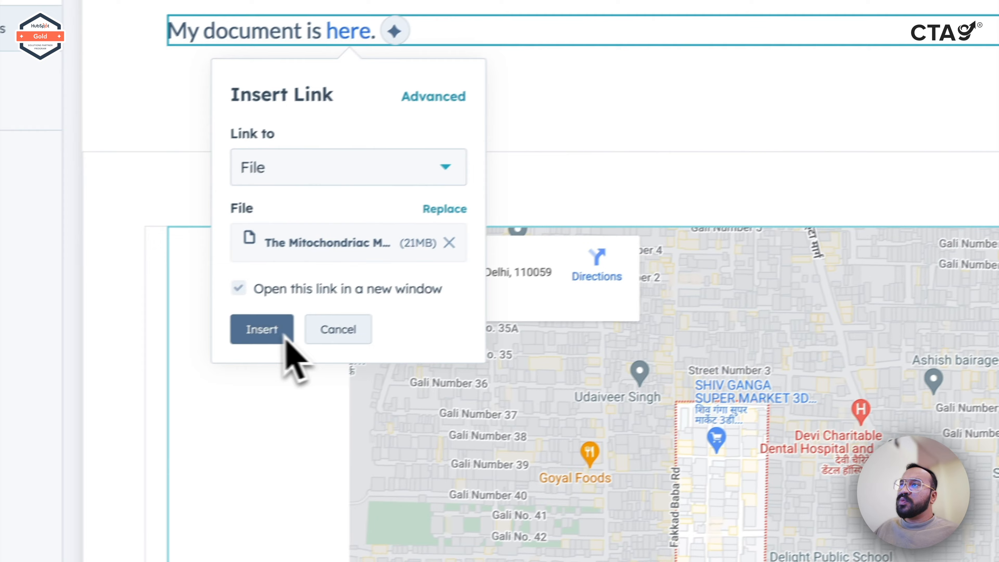
click(287, 340)
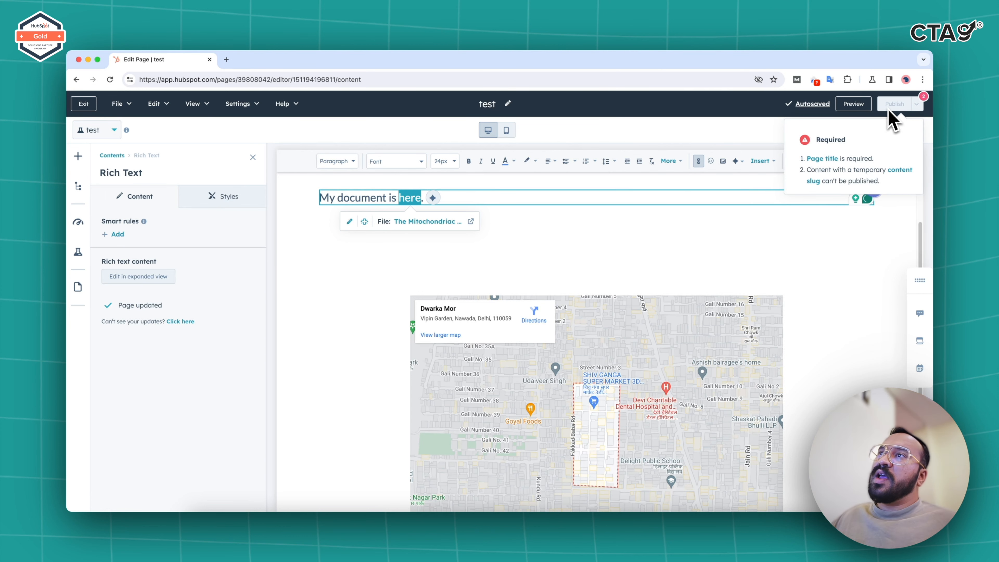
- Fill in the page title required for publishing and close the page settings
scroll(685, 196, up, 4)
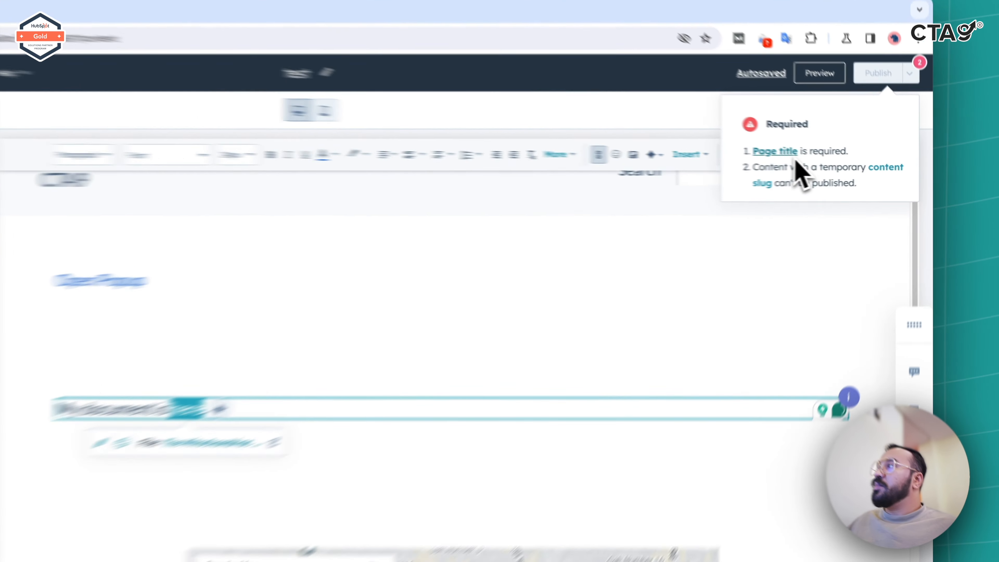
click(822, 159)
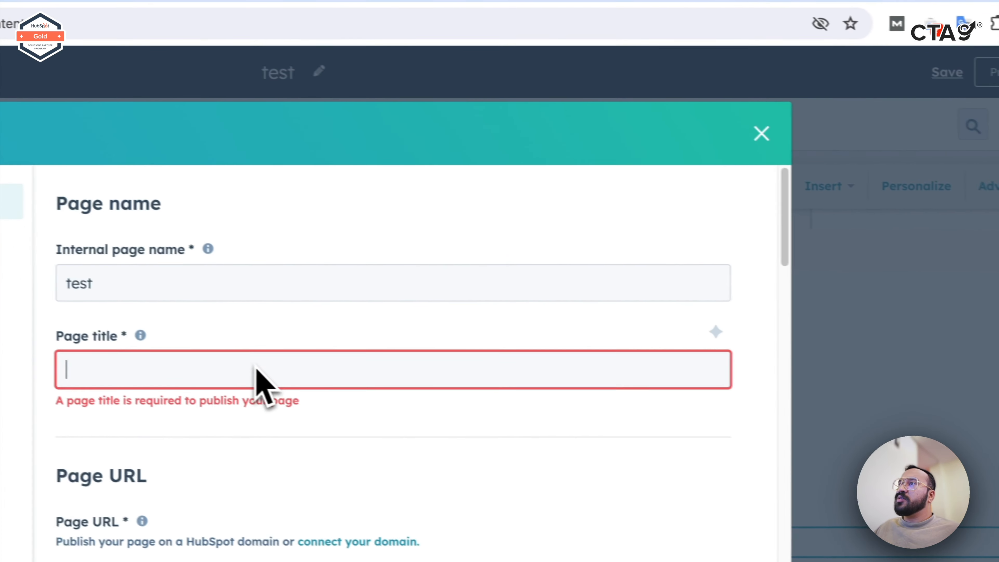
text(Te)
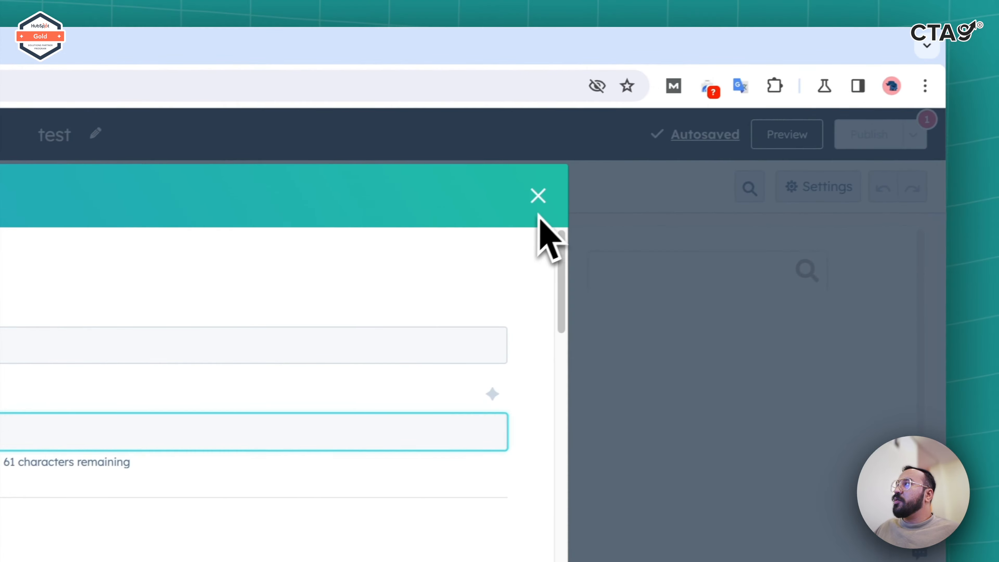
click(791, 138)
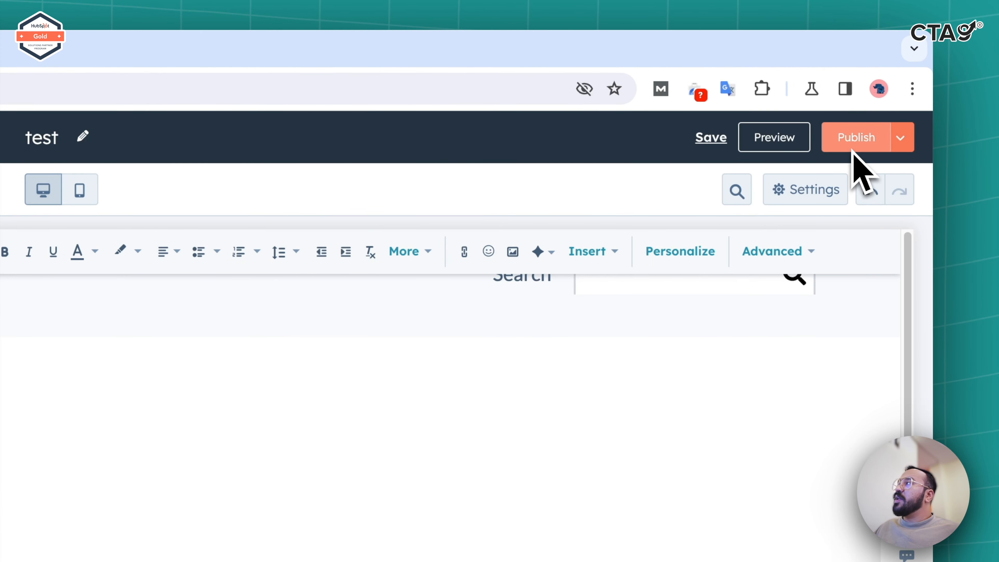
- Publish the test page and dismiss the redirect error notice
click(854, 146)
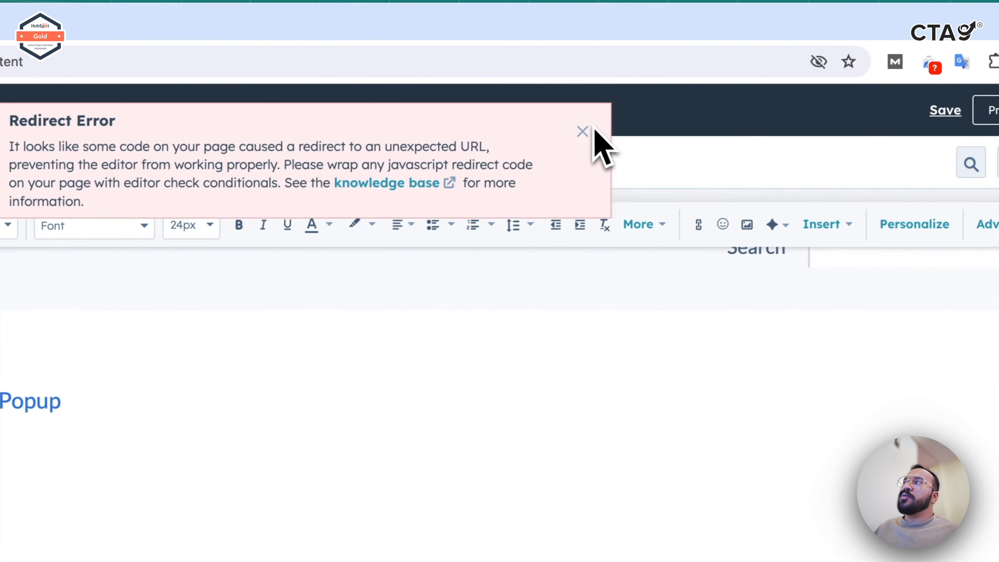
click(586, 131)
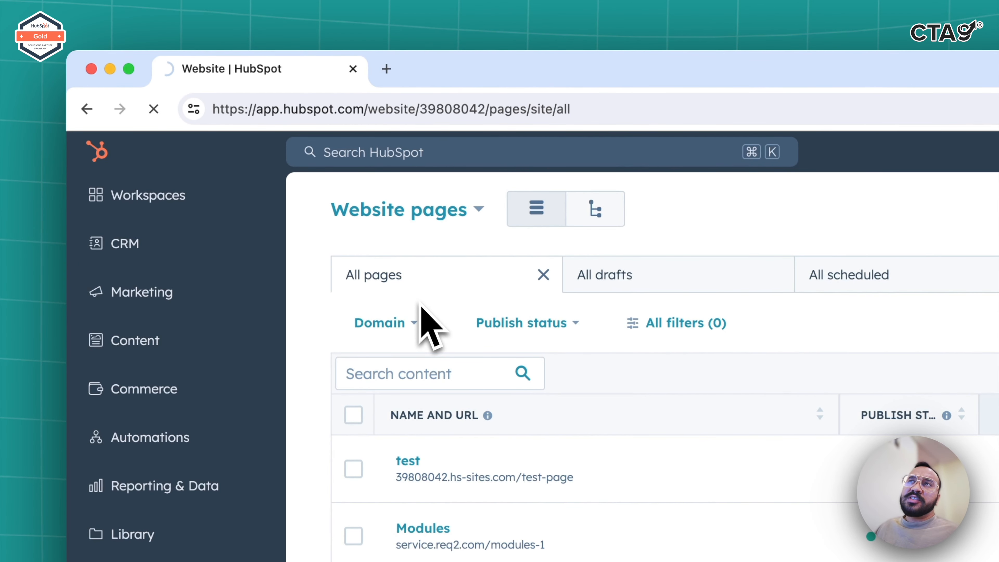
- Open the landing page Testing for editing
click(238, 354)
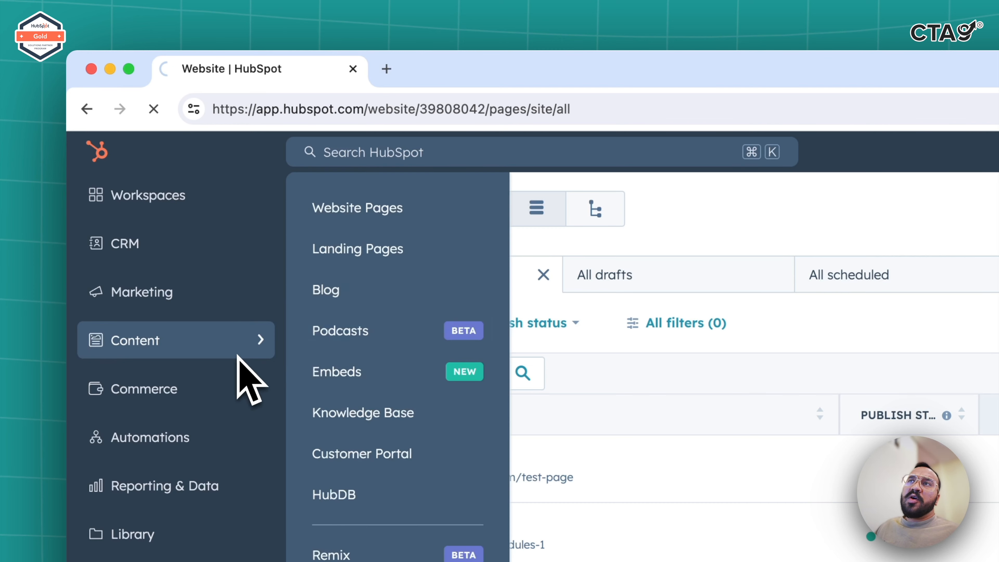
click(403, 251)
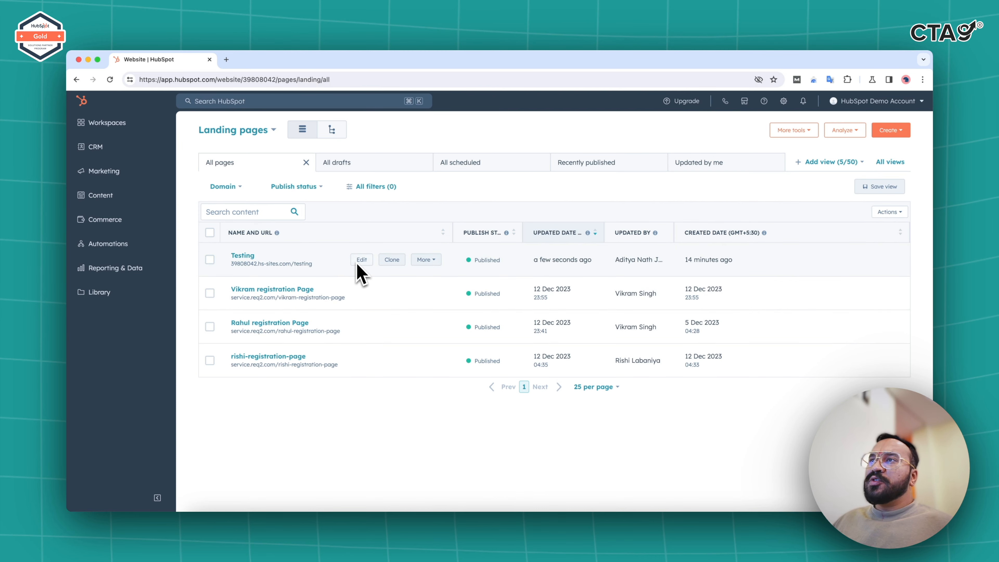
click(359, 261)
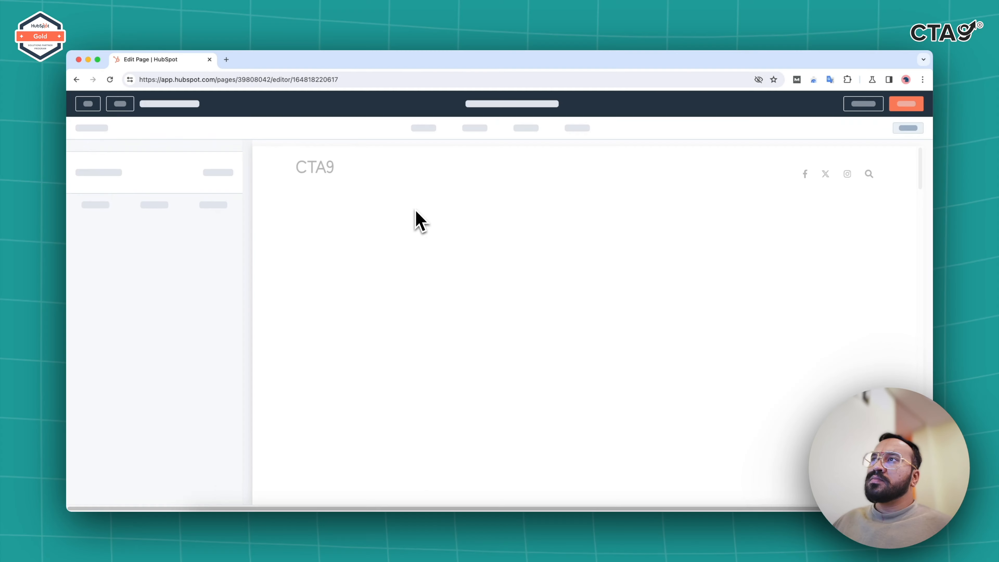
- Add a Rich Text module between the three-column section and the "Learn More" section of the page
scroll(590, 319, down, 15)
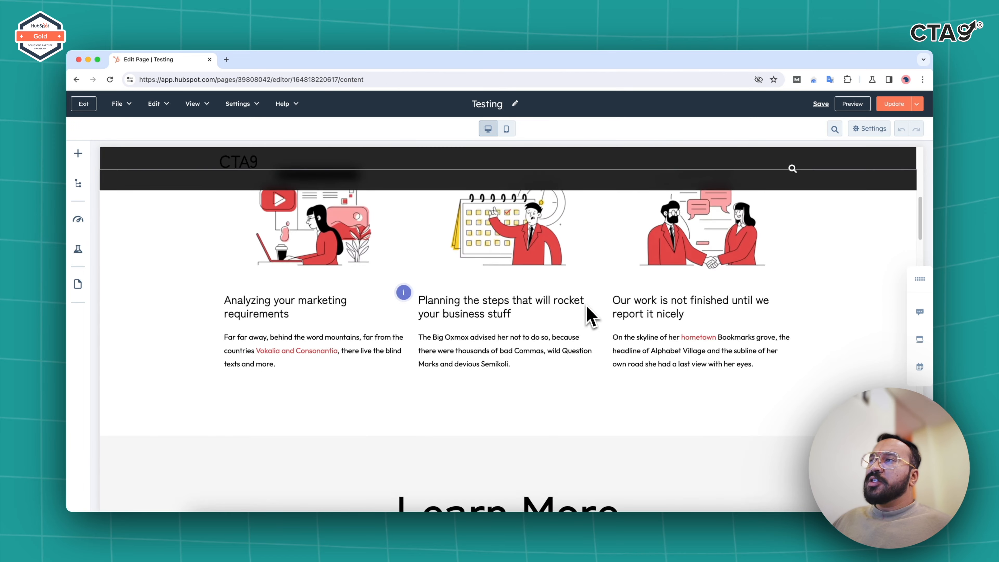
scroll(590, 319, up, 1)
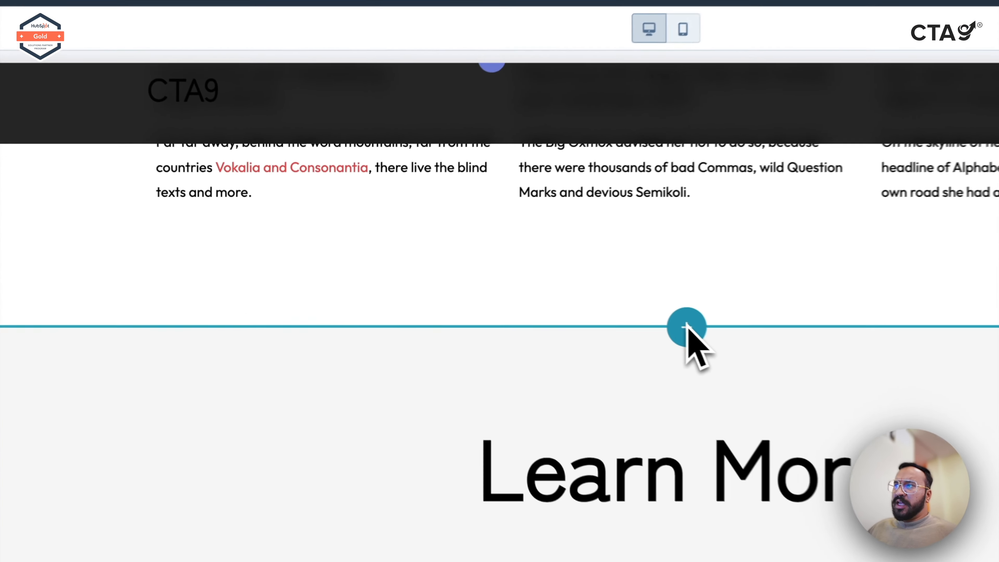
click(506, 293)
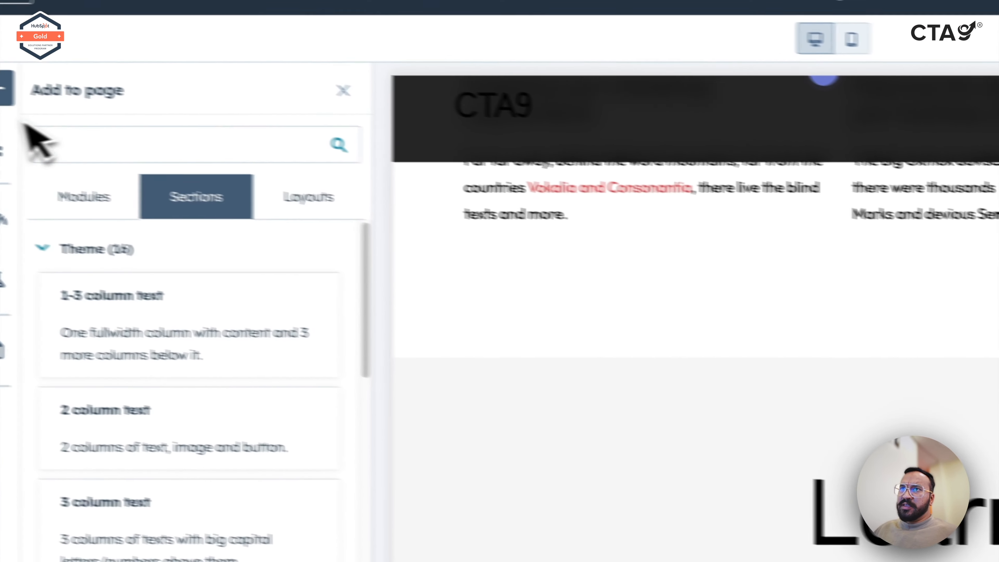
click(63, 133)
text(rich)
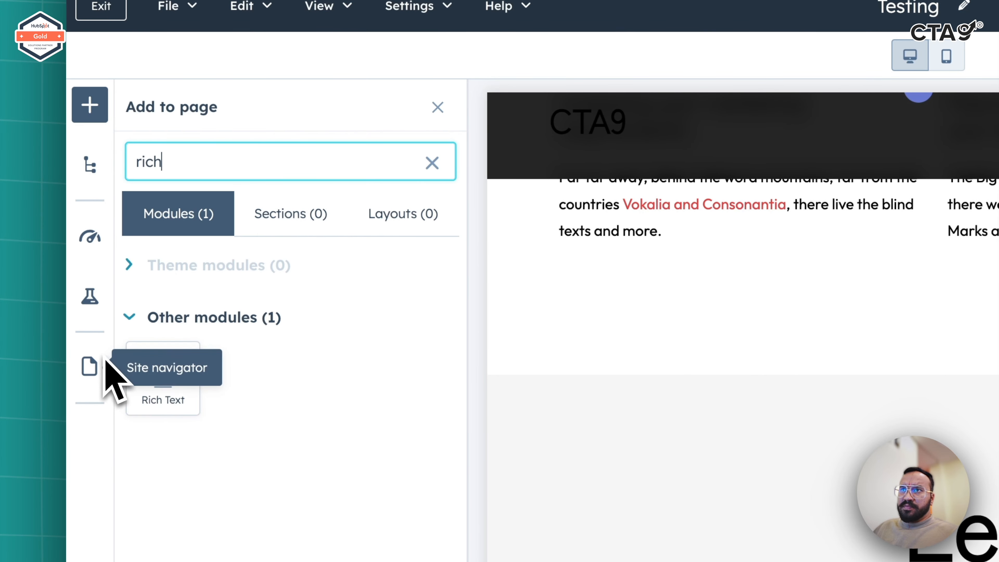
drag(168, 394, 657, 245)
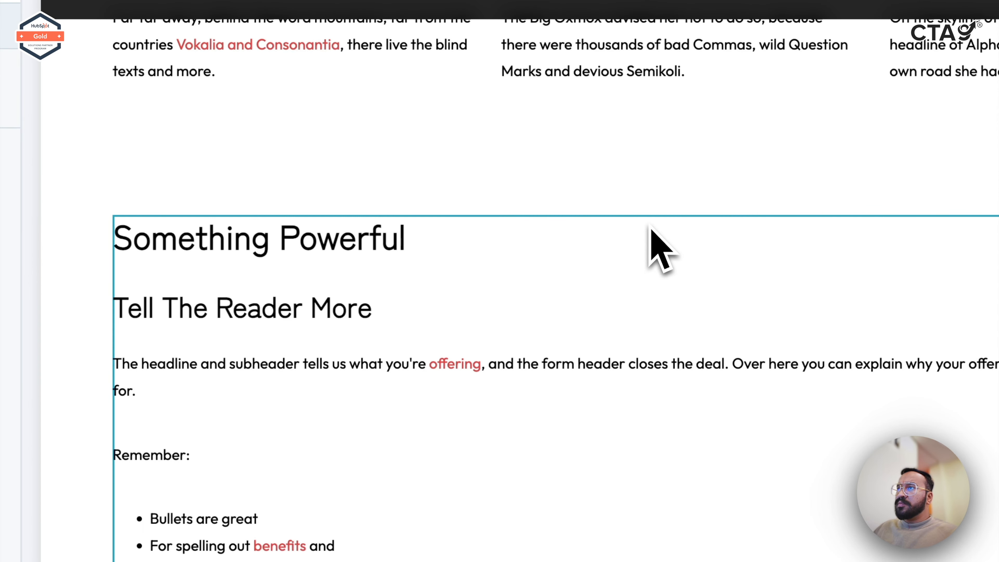
- Replace all the placeholder content of the new rich text module with "The document is here."
key(ctrl+a)
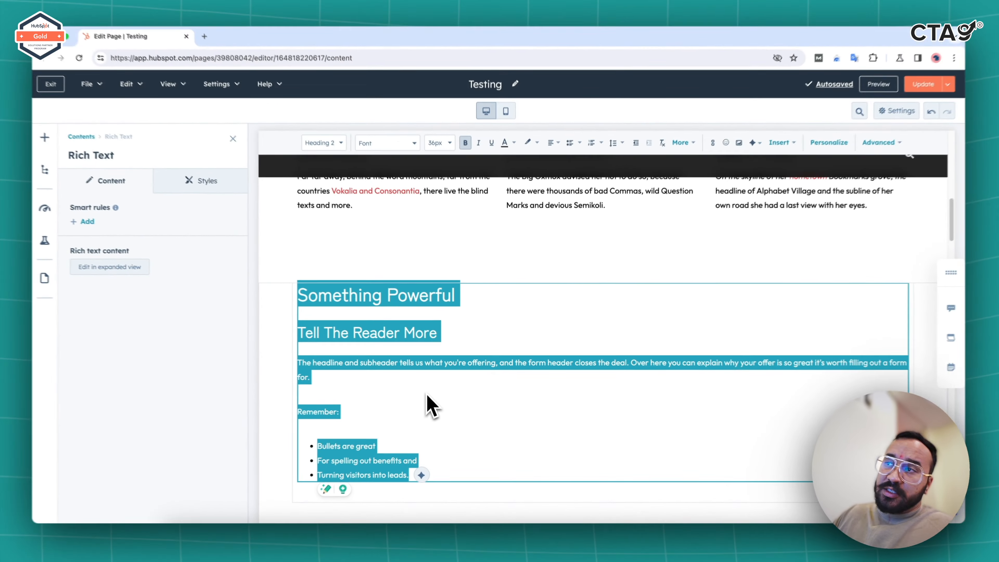
key(BackSpace)
text(The document is here.)
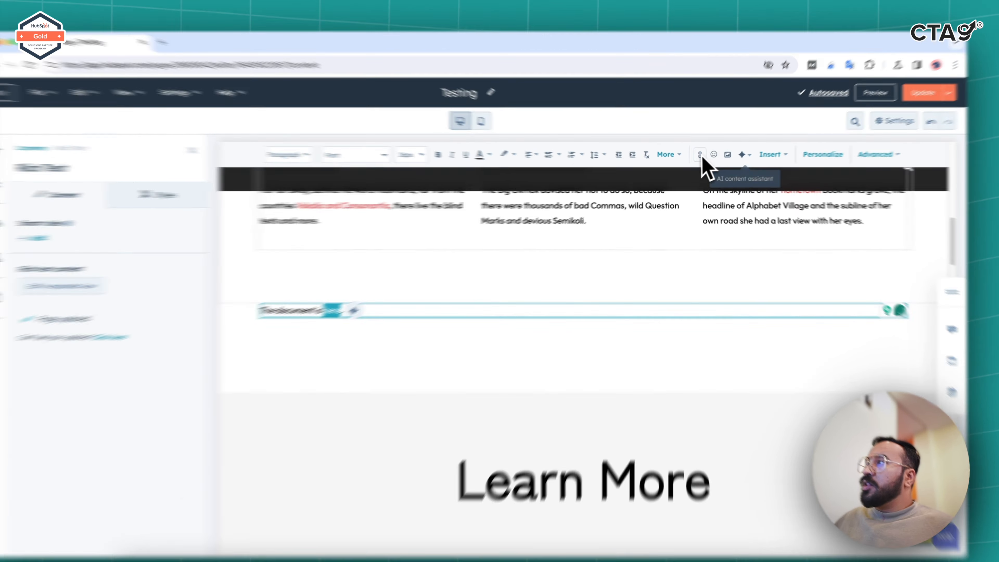
- Link the word "here" in the landing page text to the file The Mitochondriac Manifesto.pdf
click(734, 157)
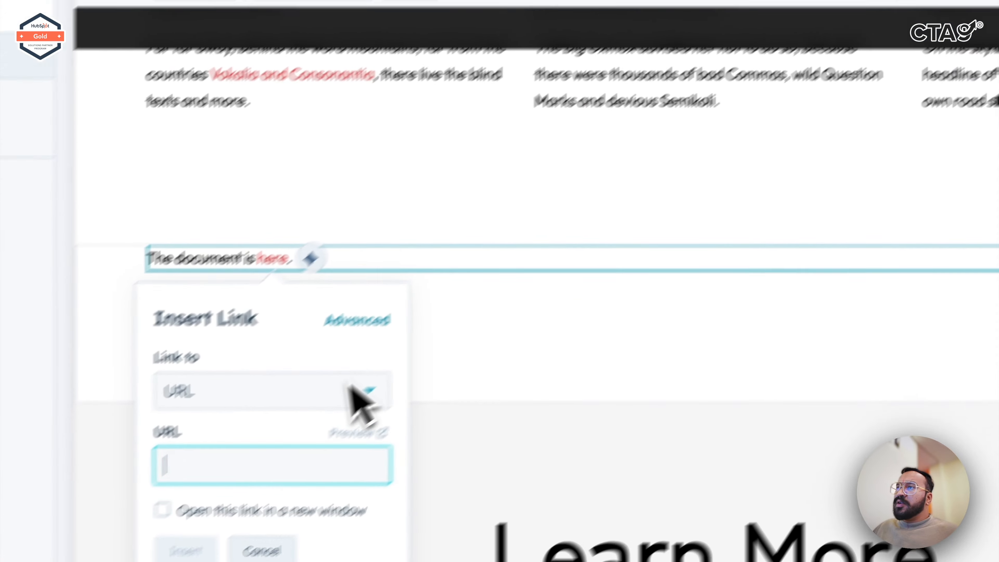
click(351, 389)
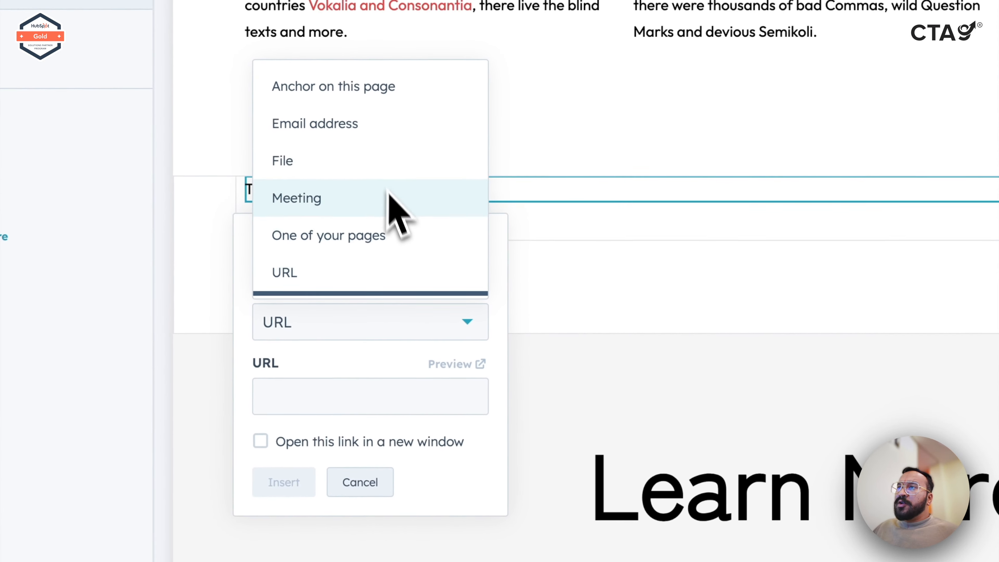
click(279, 238)
click(293, 392)
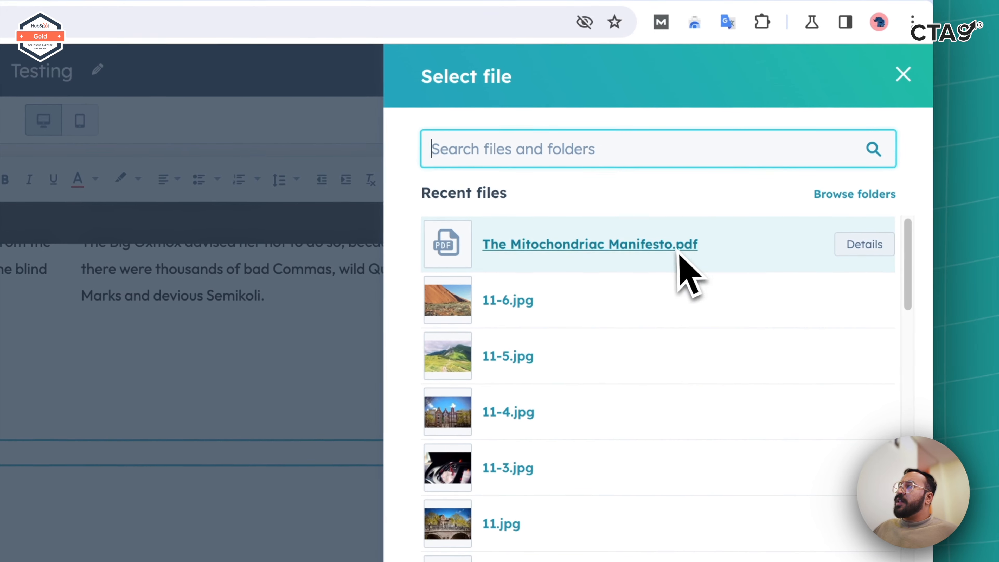
mouse_move(686, 253)
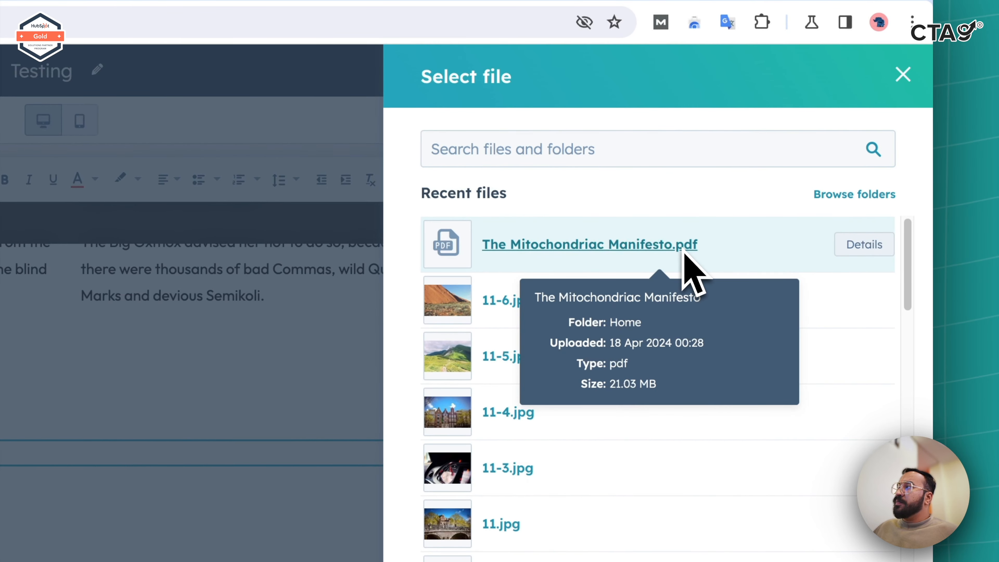
click(602, 245)
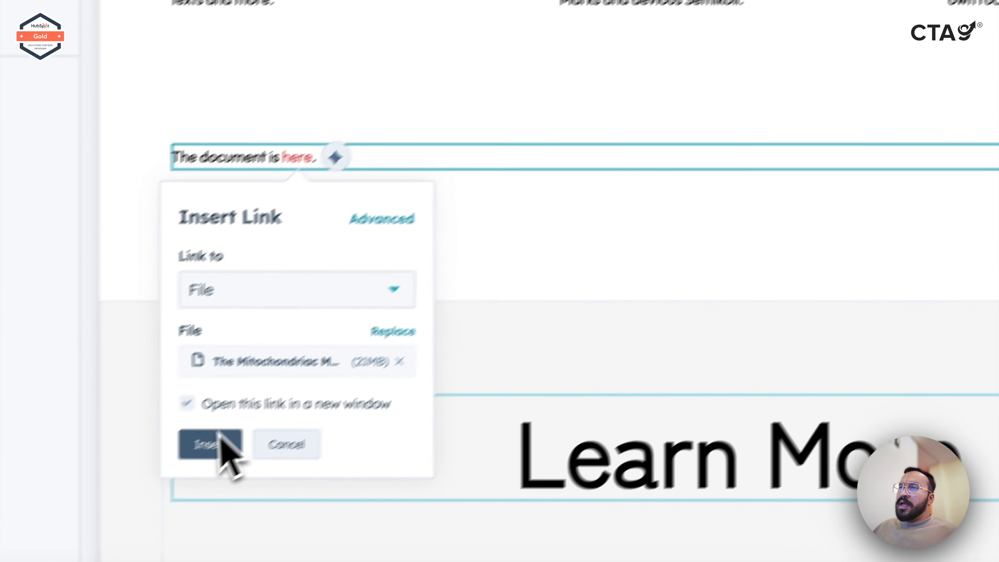
click(271, 405)
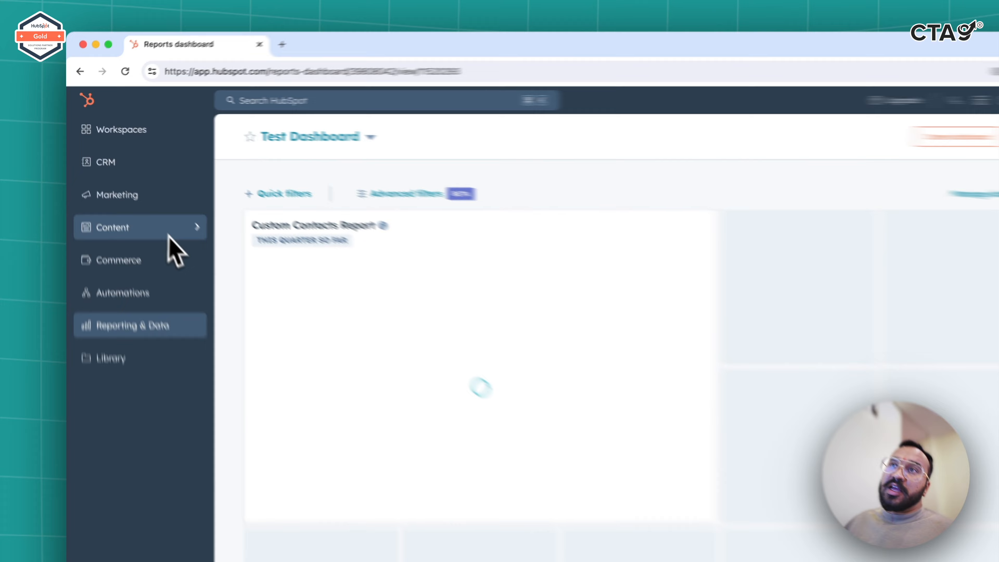
- Open the knowledge base article "Hello world" for editing
mouse_move(141, 198)
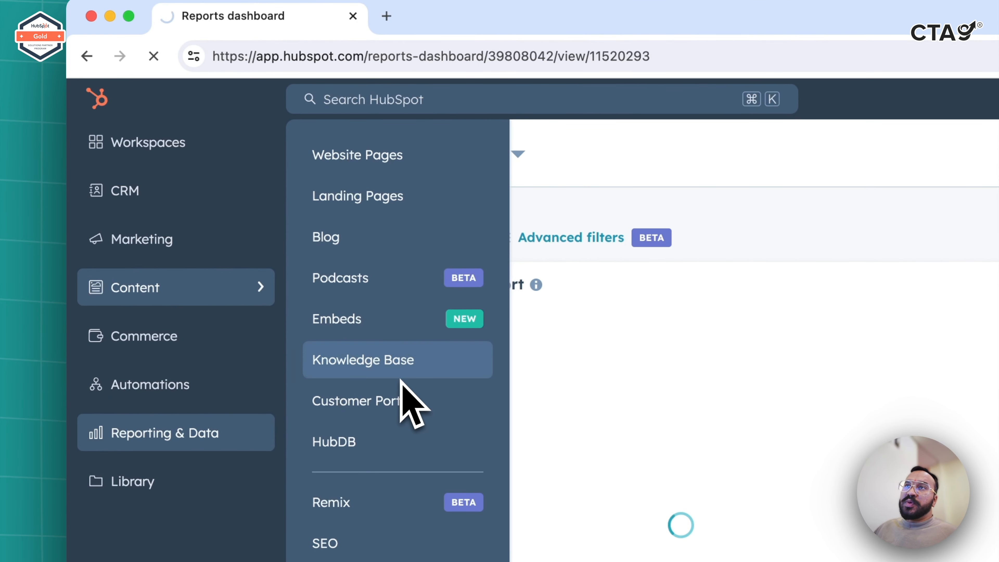
click(400, 376)
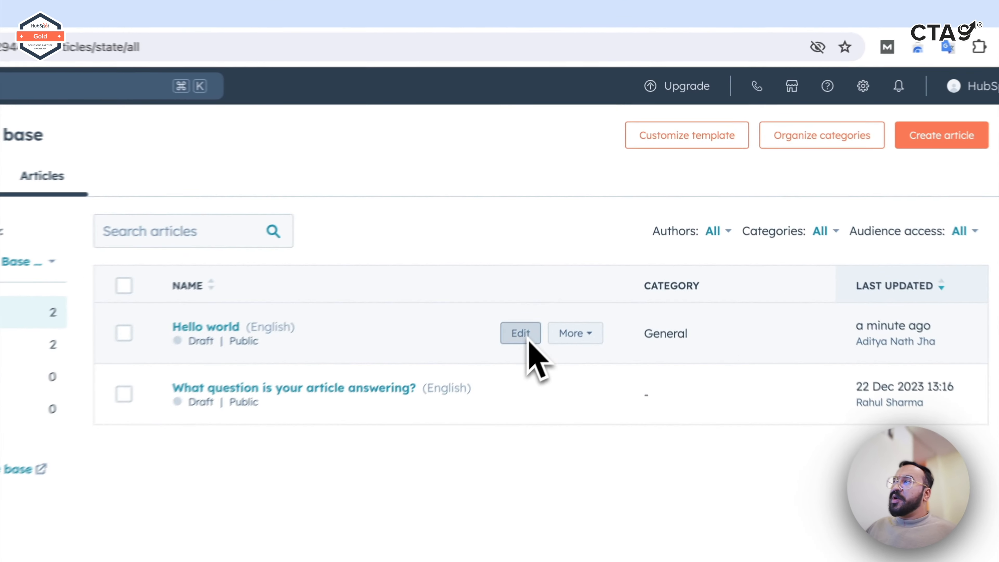
click(596, 237)
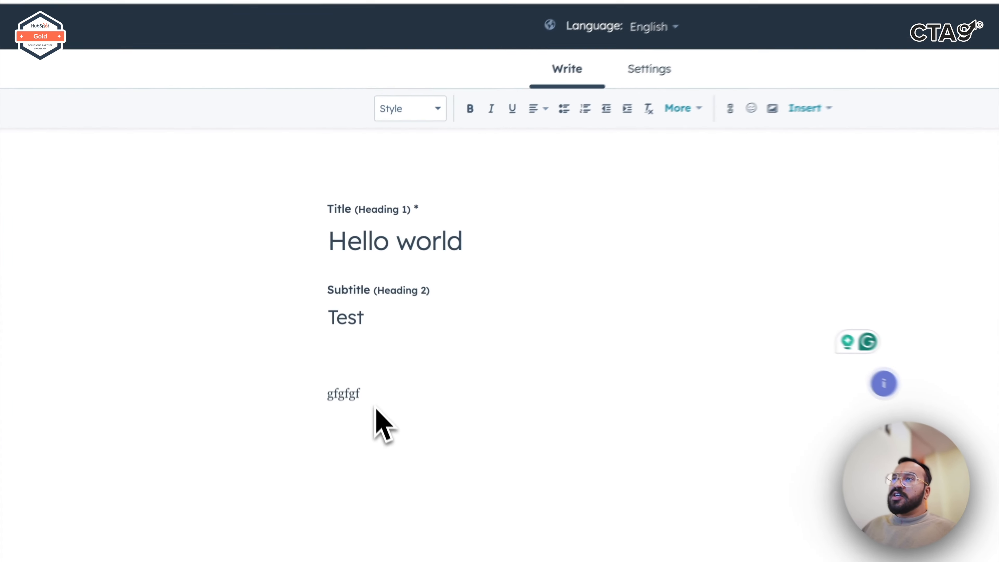
- Link the article's body text "gfgfgf" to the file The Mitochondriac Manifesto.pdf
drag(367, 332, 336, 327)
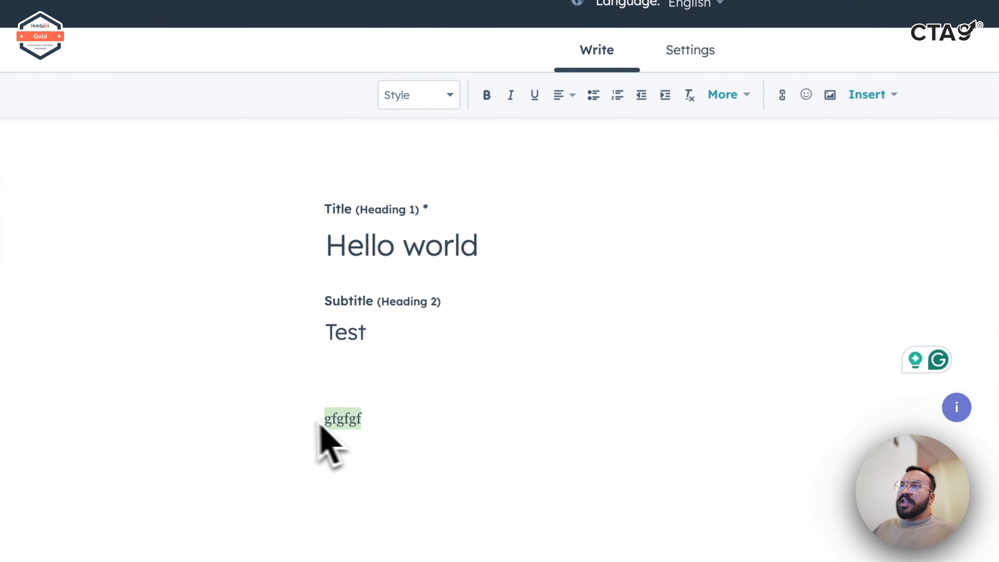
click(739, 109)
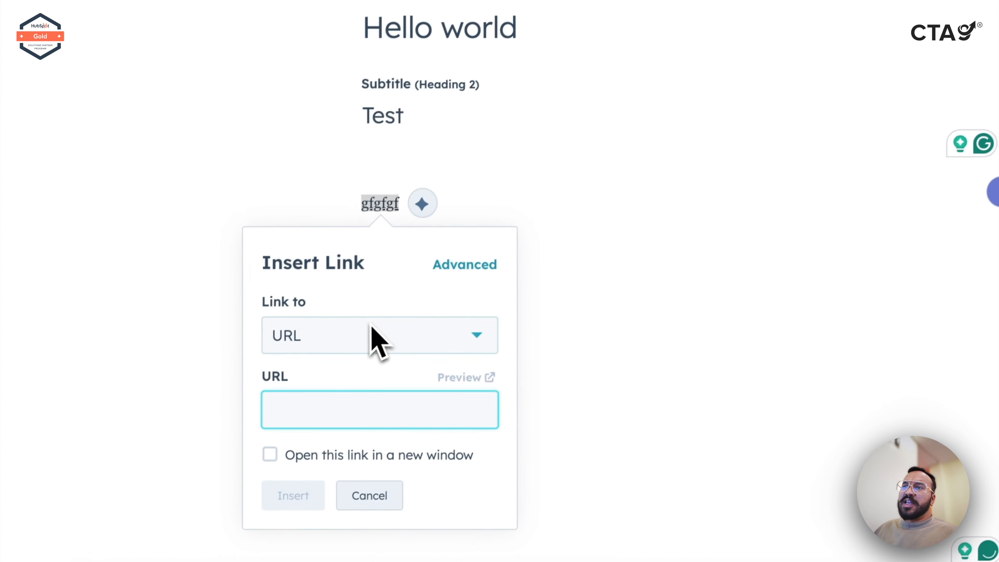
click(372, 326)
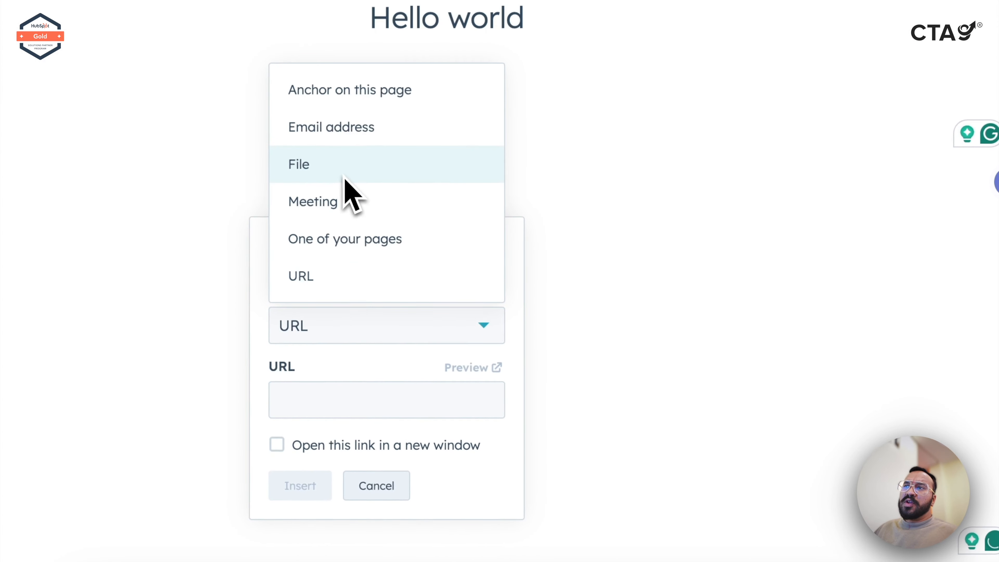
click(338, 200)
click(339, 397)
click(705, 161)
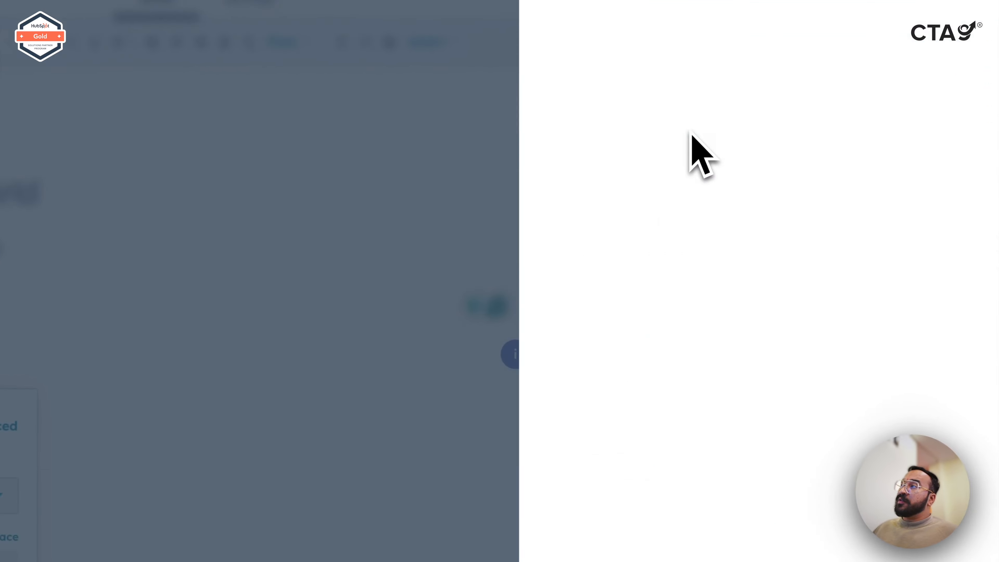
click(11, 543)
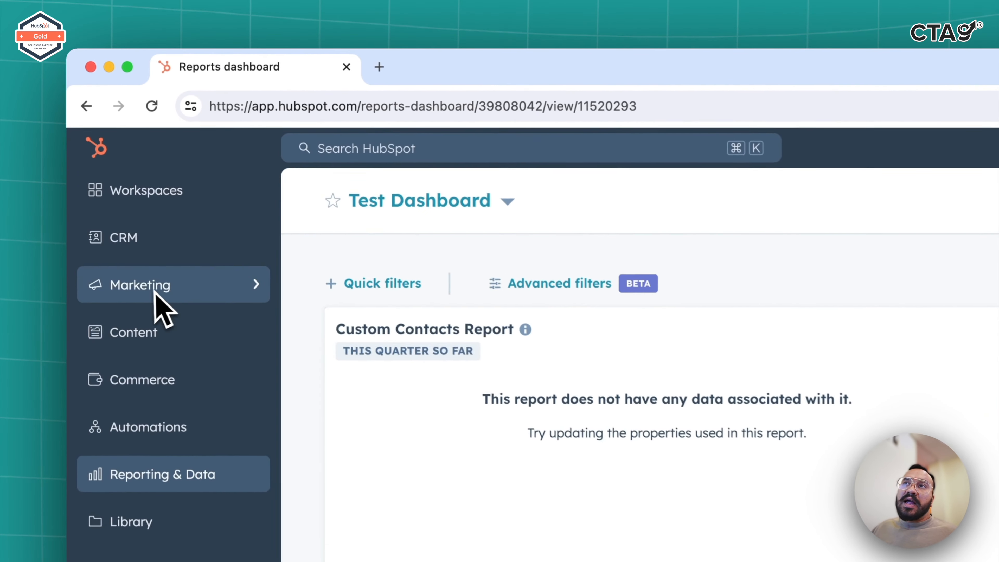
- Open the draft marketing email "New email" for editing and dismiss the payment link tip
click(119, 171)
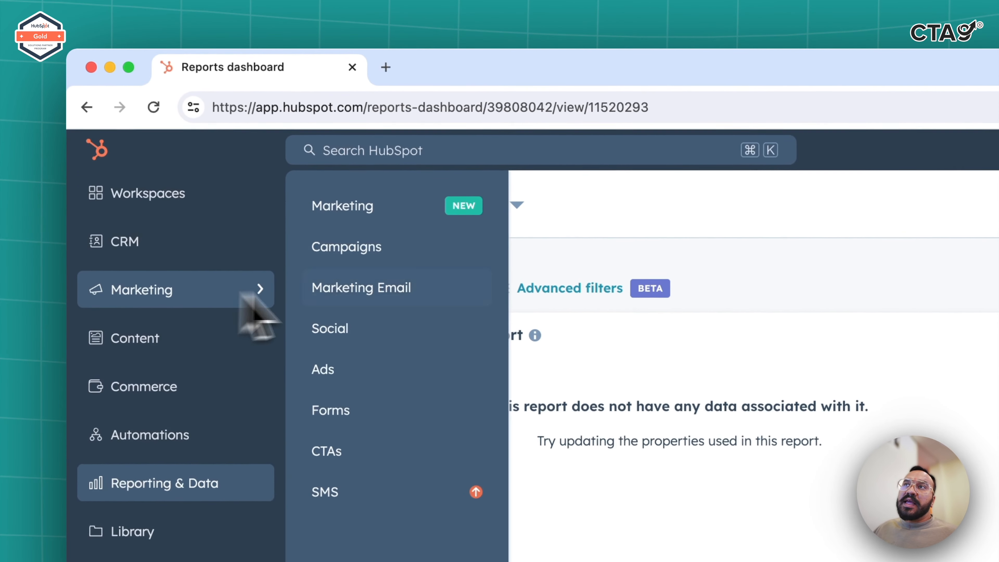
click(447, 284)
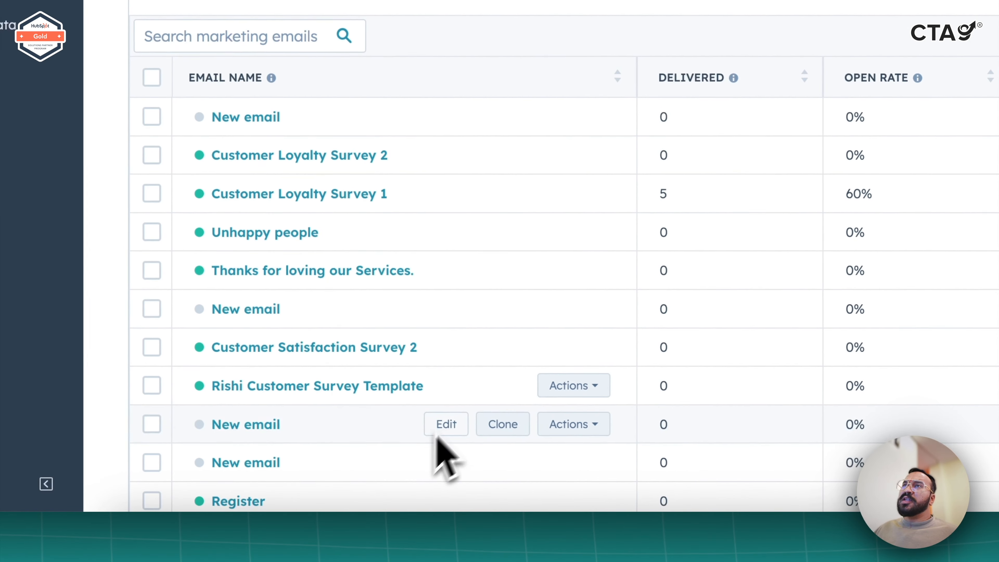
click(447, 308)
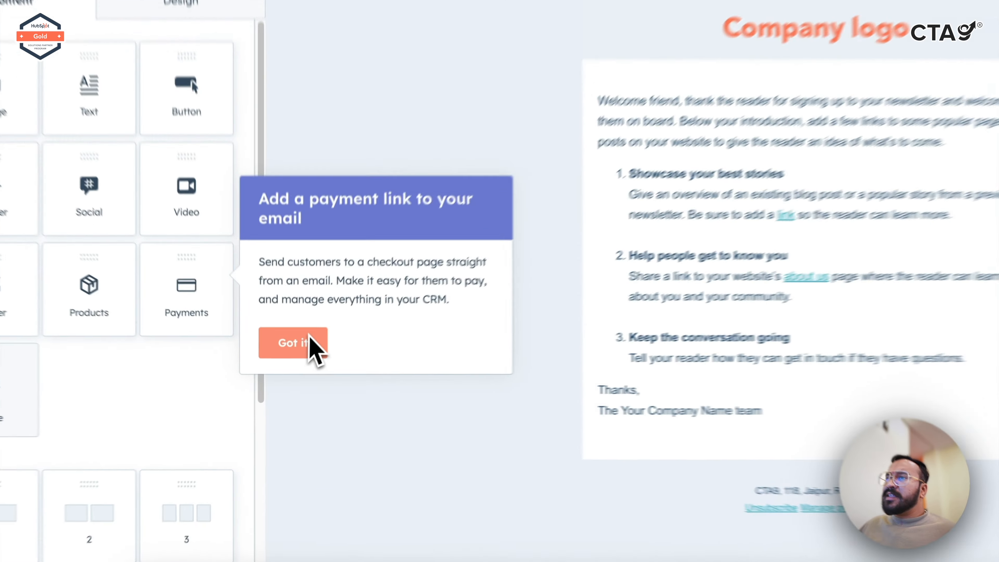
click(285, 371)
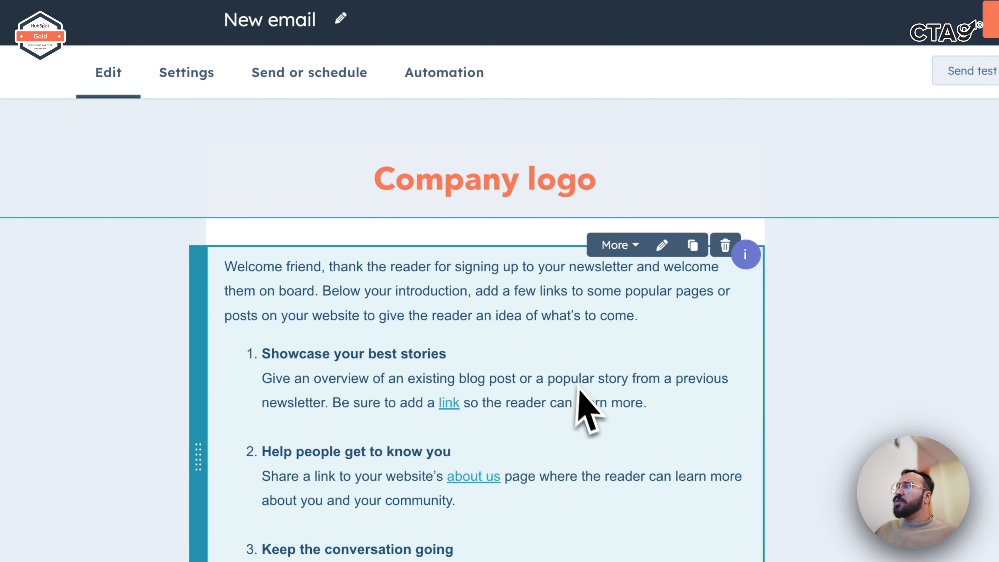
- Link the words "to come" in the email's opening paragraph to The Mitochondriac Manifesto.pdf and start reviewing and sending the email
click(555, 306)
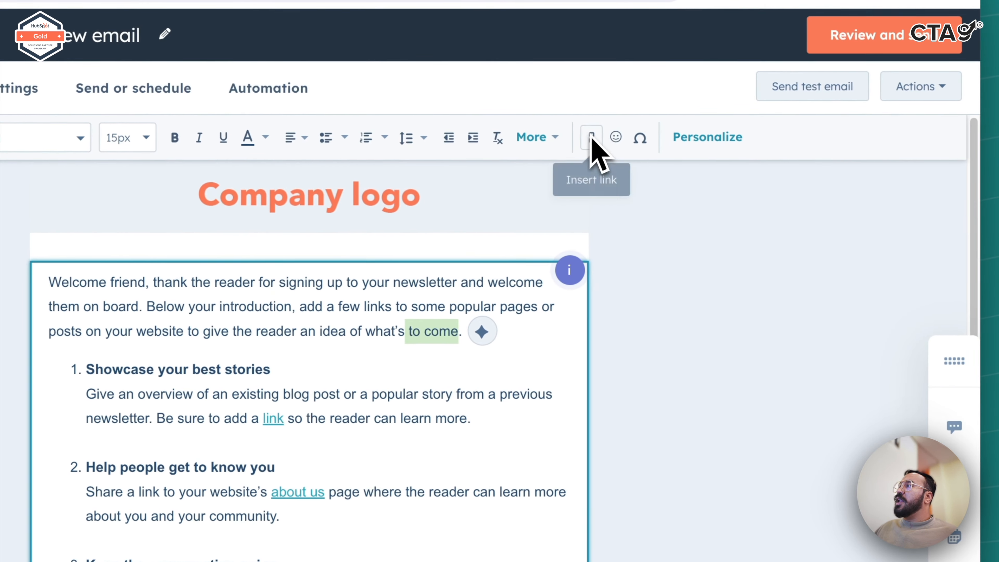
click(591, 137)
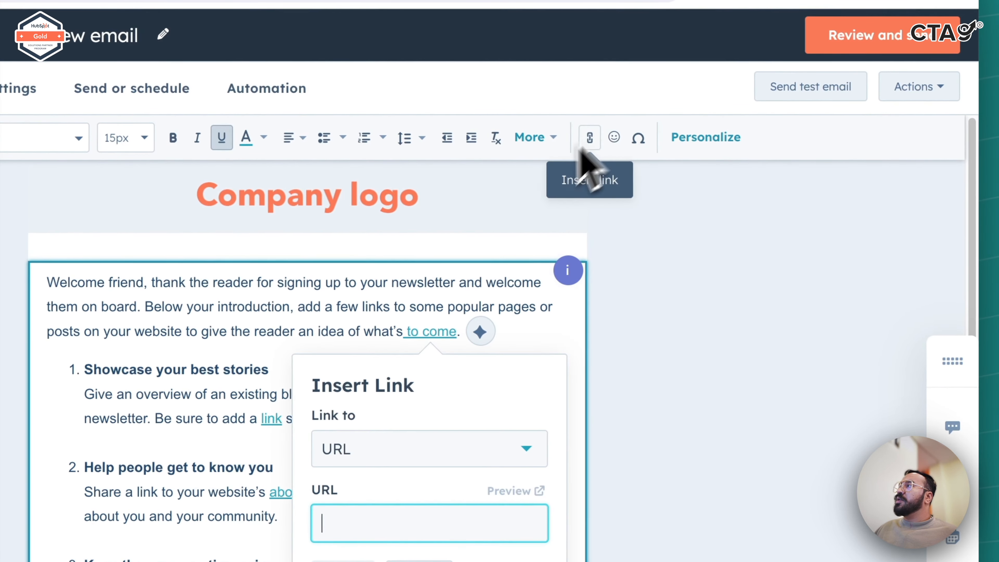
click(432, 448)
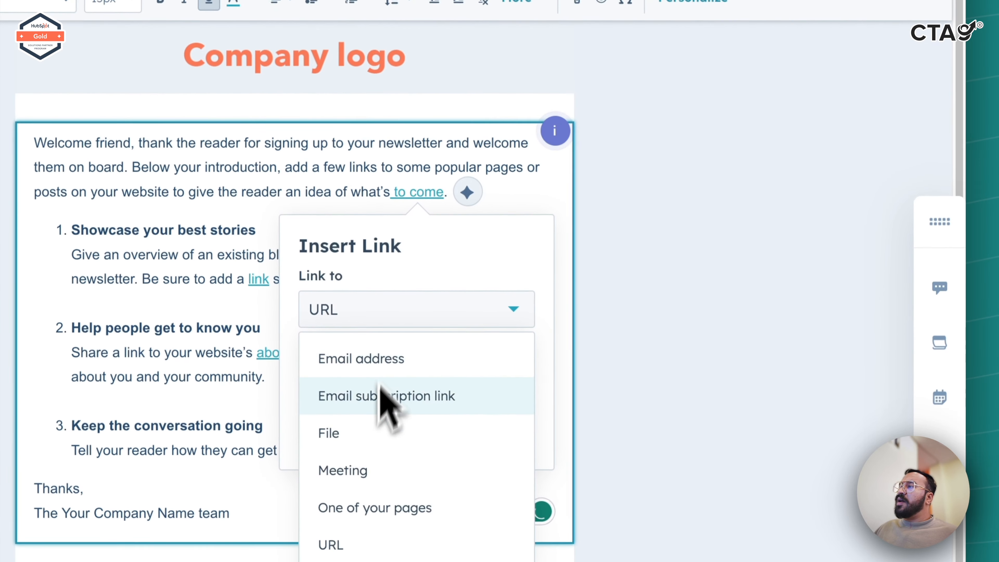
click(374, 433)
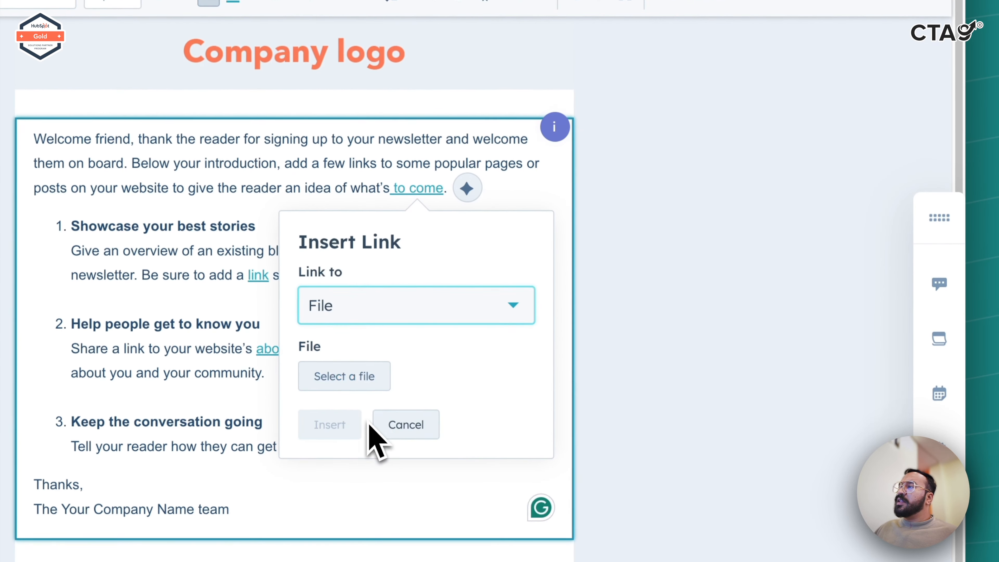
click(338, 374)
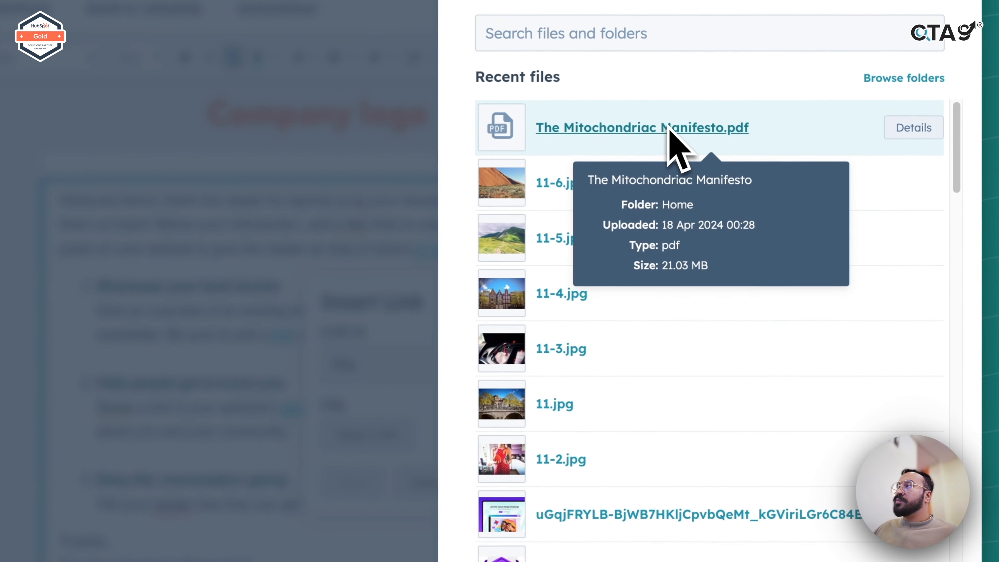
click(775, 202)
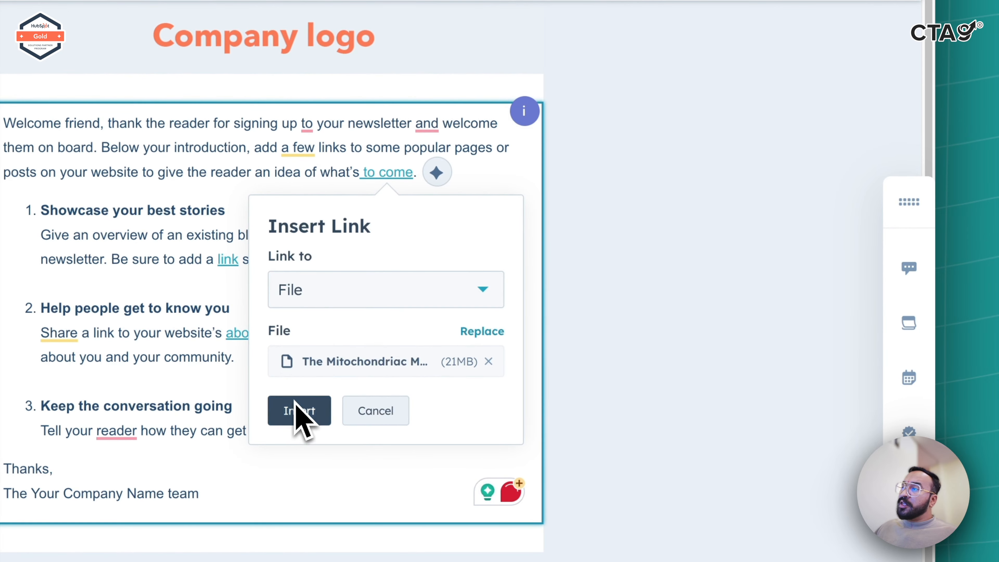
click(301, 412)
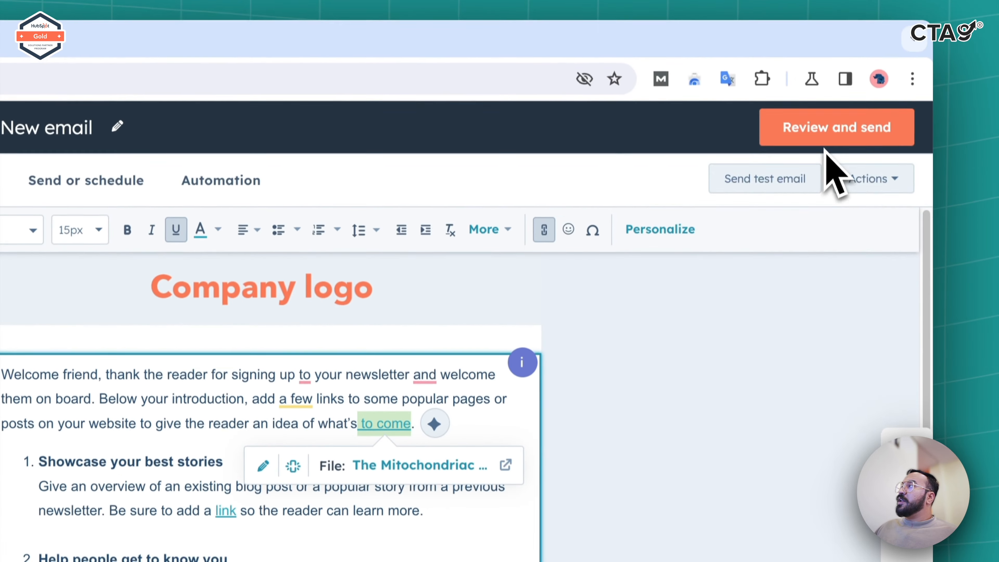
click(832, 132)
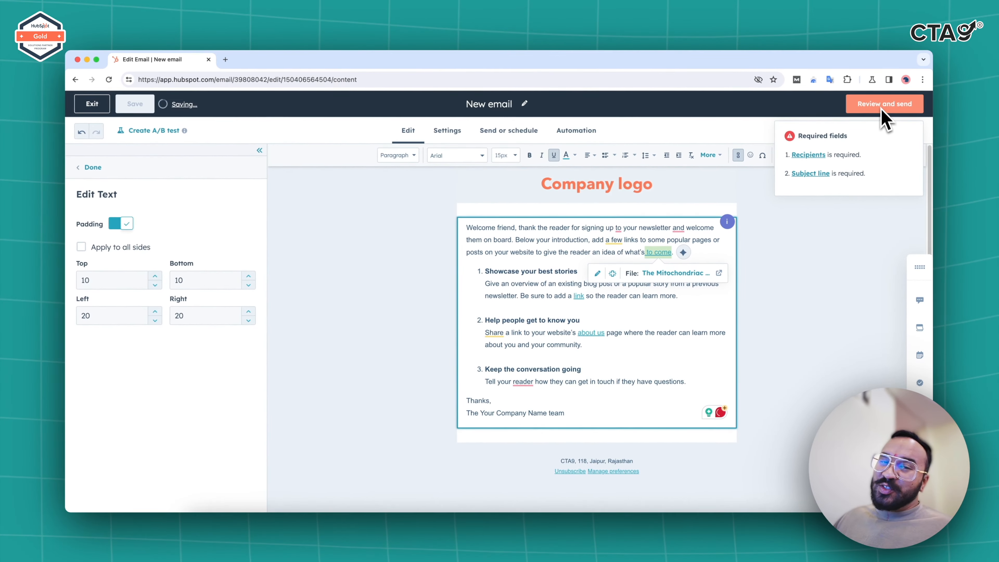